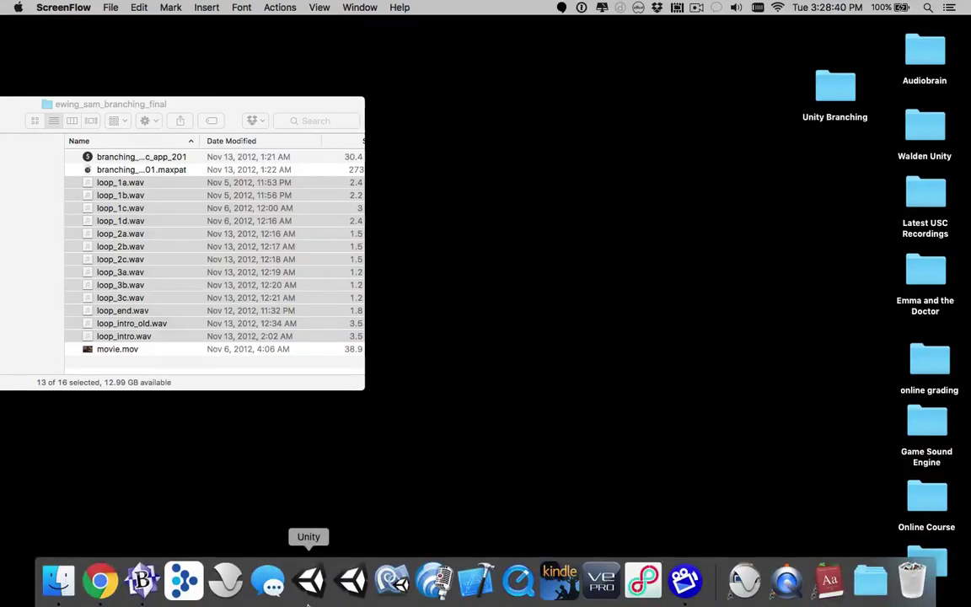
Launch Unity from the Dock so the Projects launcher appears.
{"action": "left_click", "coordinate": [309, 582]}
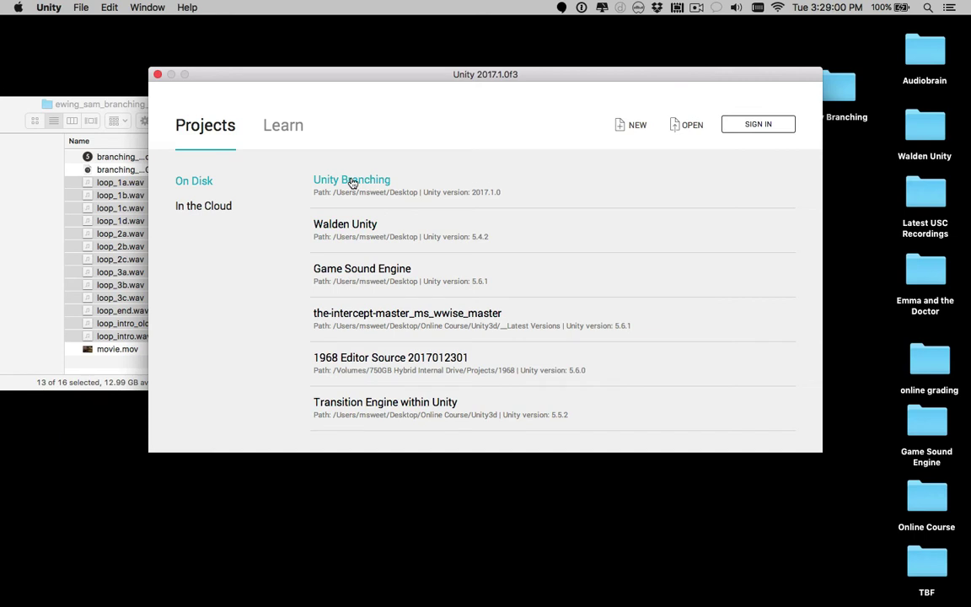
Open the Unity Branching project folder from the Desktop in the Unity editor.
{"action": "left_click", "coordinate": [690, 125]}
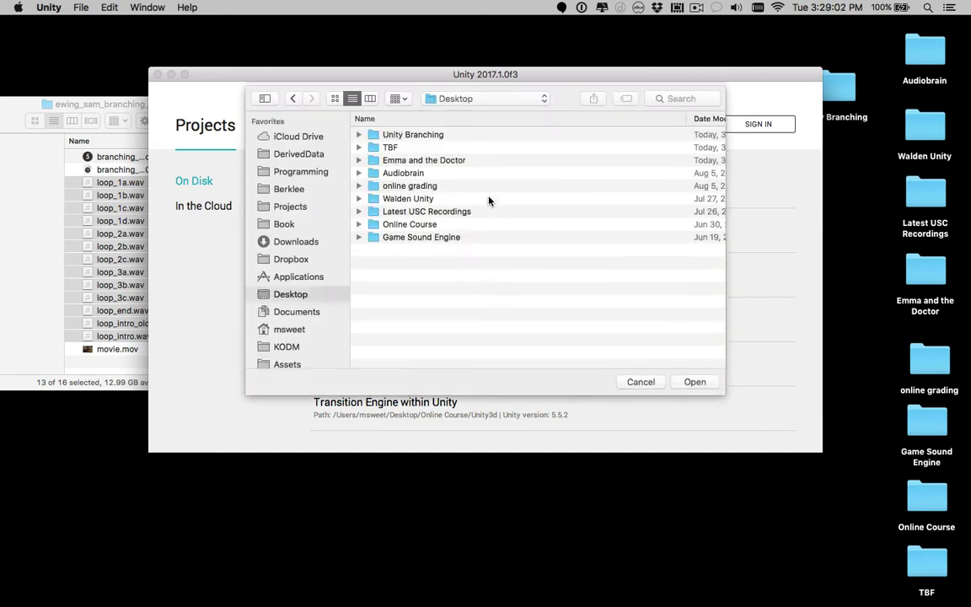
{"action": "left_click", "coordinate": [399, 139]}
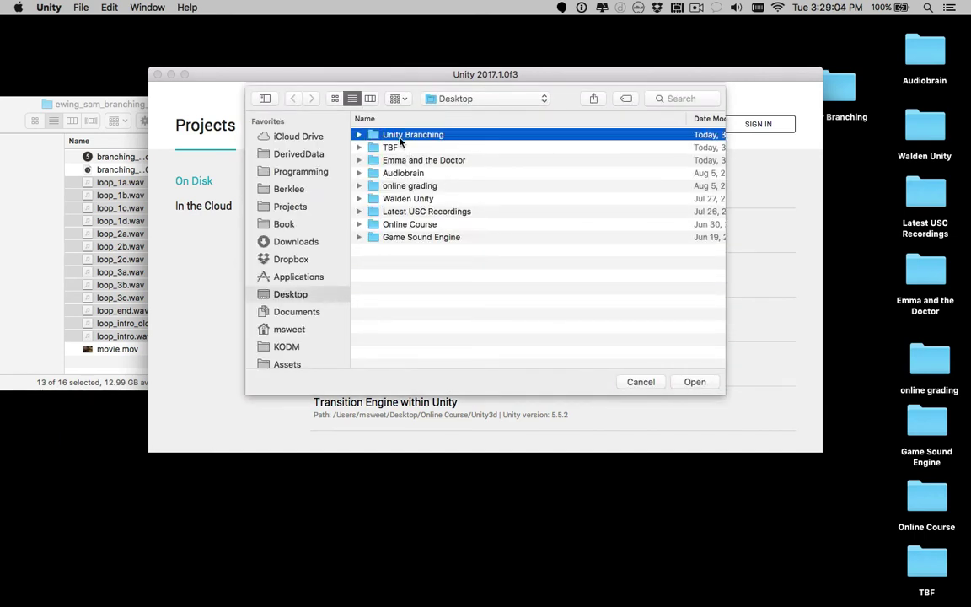
{"action": "double_click", "coordinate": [401, 139]}
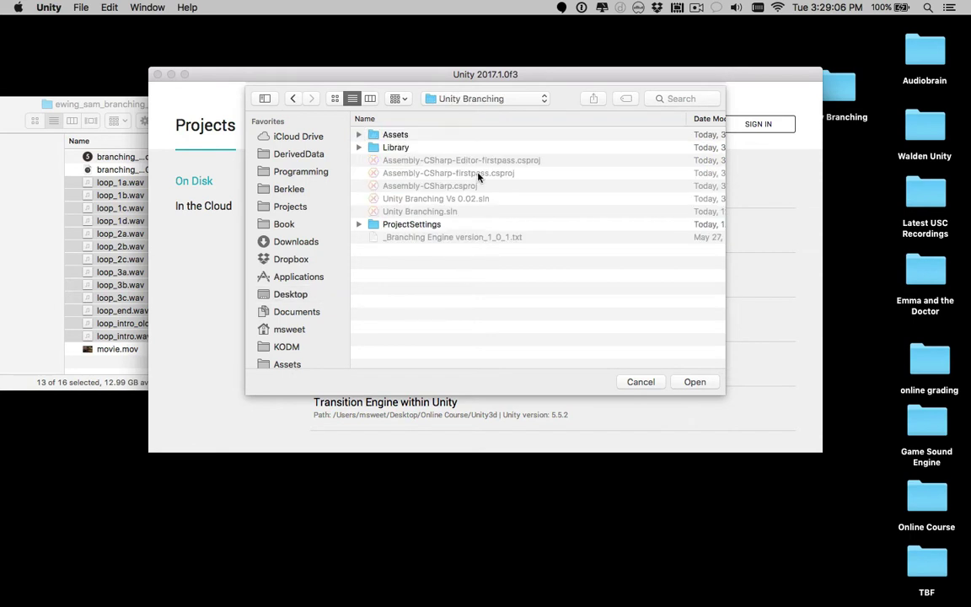
{"action": "left_click", "coordinate": [705, 384]}
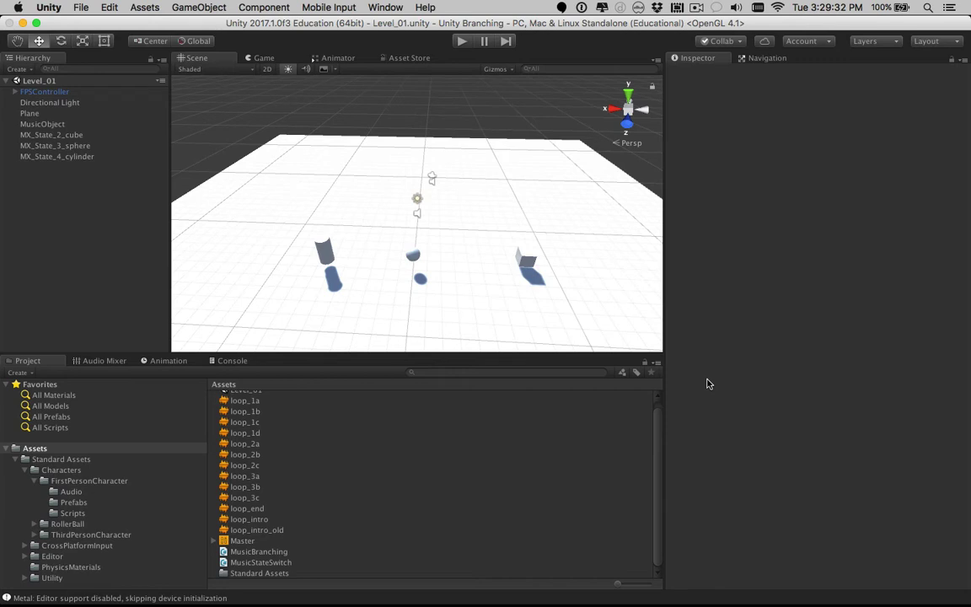
Show the Master mixer's SFX, Music and Dialog groups, and FPSController's Audio Source routed to SFX.
{"action": "left_click", "coordinate": [98, 361]}
{"action": "left_click", "coordinate": [88, 407]}
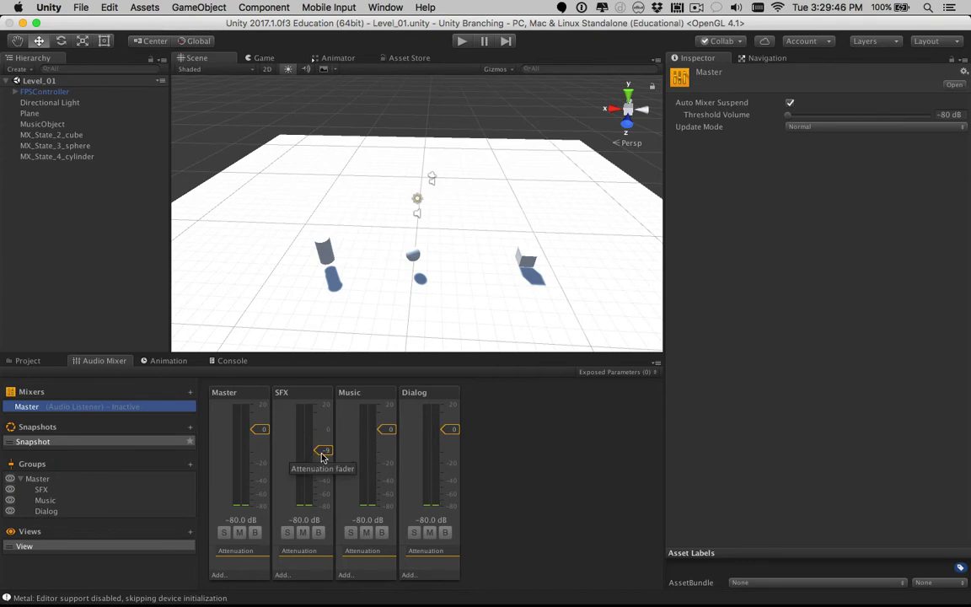
{"action": "left_click", "coordinate": [27, 92]}
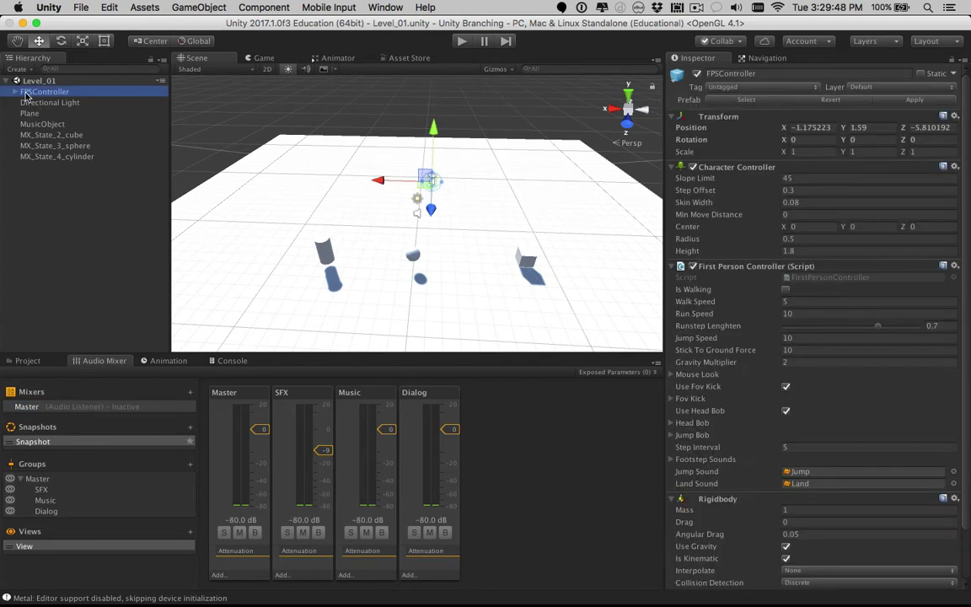
{"action": "scroll", "coordinate": [761, 372], "scroll_direction": "down", "scroll_amount": 3}
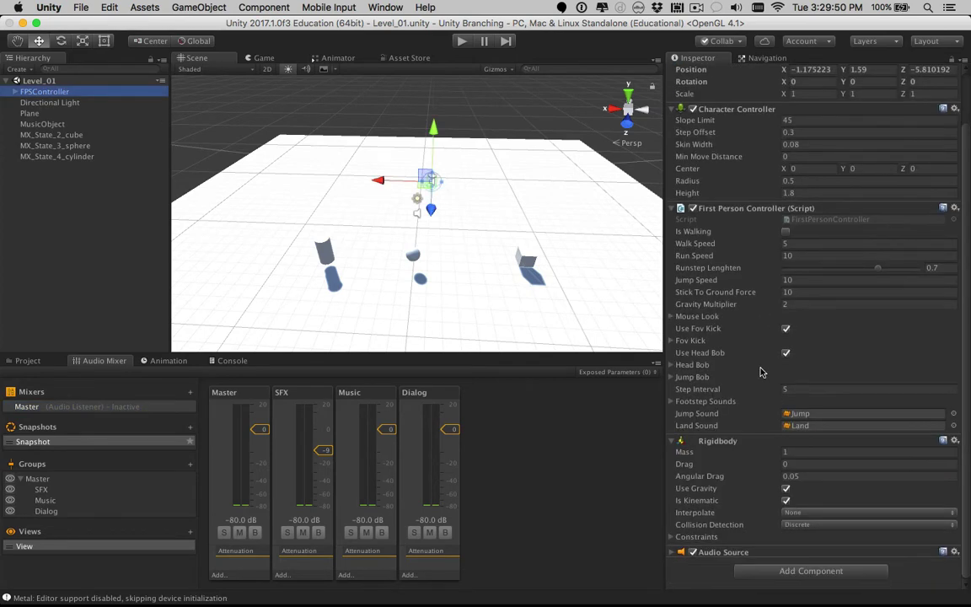
{"action": "left_click", "coordinate": [717, 552]}
{"action": "scroll", "coordinate": [717, 549], "scroll_direction": "down", "scroll_amount": 2}
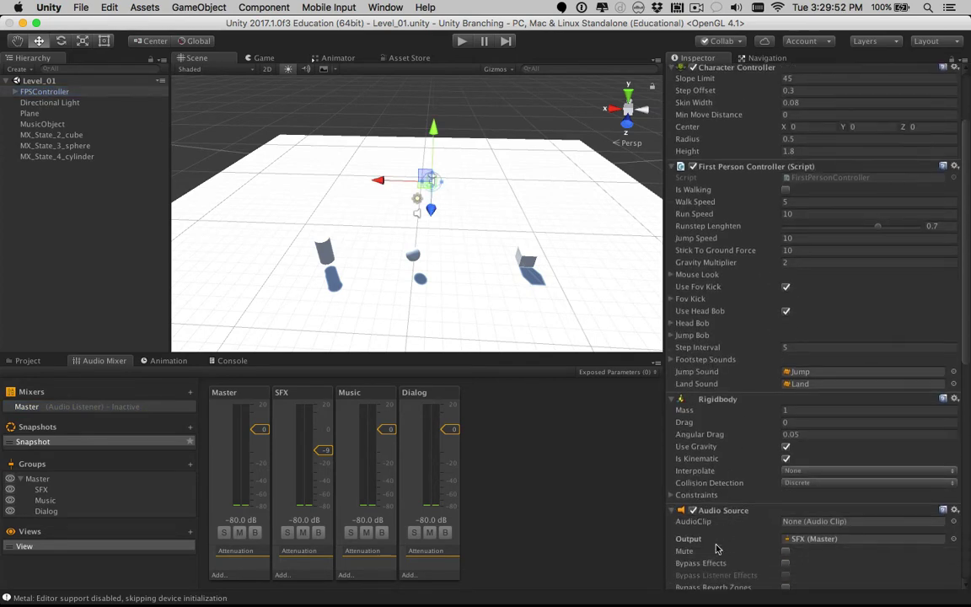
{"action": "scroll", "coordinate": [716, 548], "scroll_direction": "down", "scroll_amount": 1}
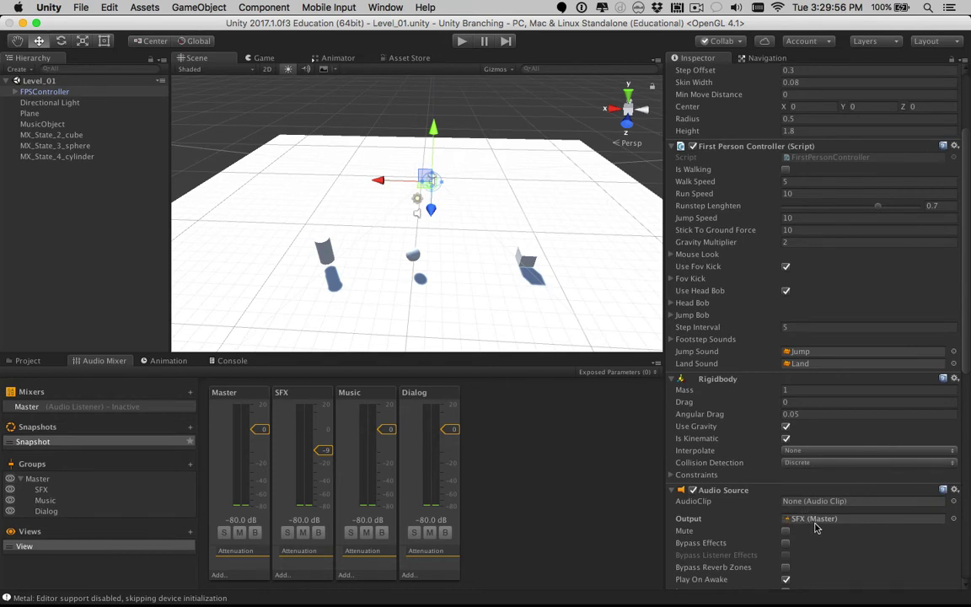
Select MusicObject and fold closed the Intro, Ending, State 1, State 2 and State 3 sections.
{"action": "left_click", "coordinate": [61, 126]}
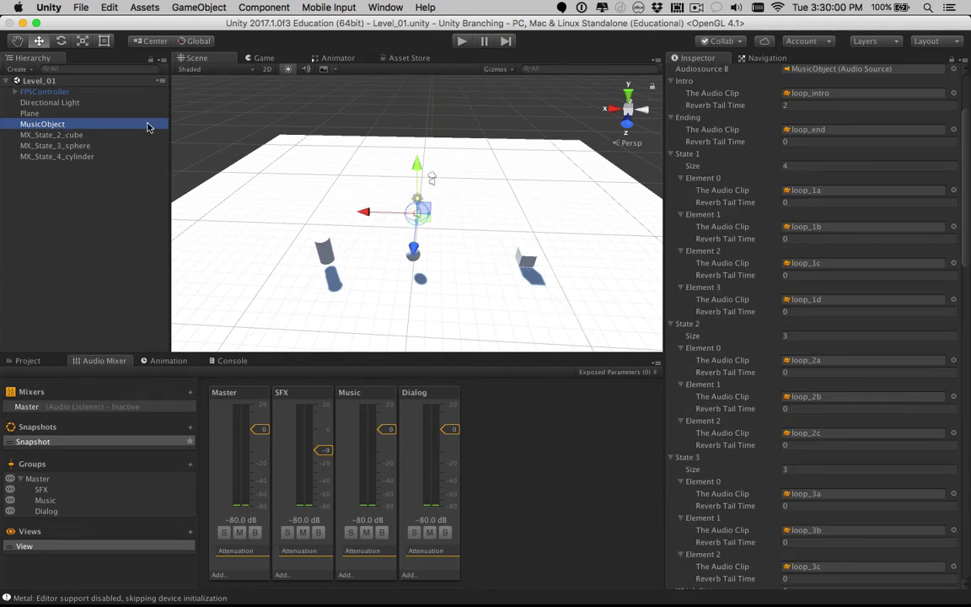
{"action": "scroll", "coordinate": [777, 203], "scroll_direction": "up", "scroll_amount": 4}
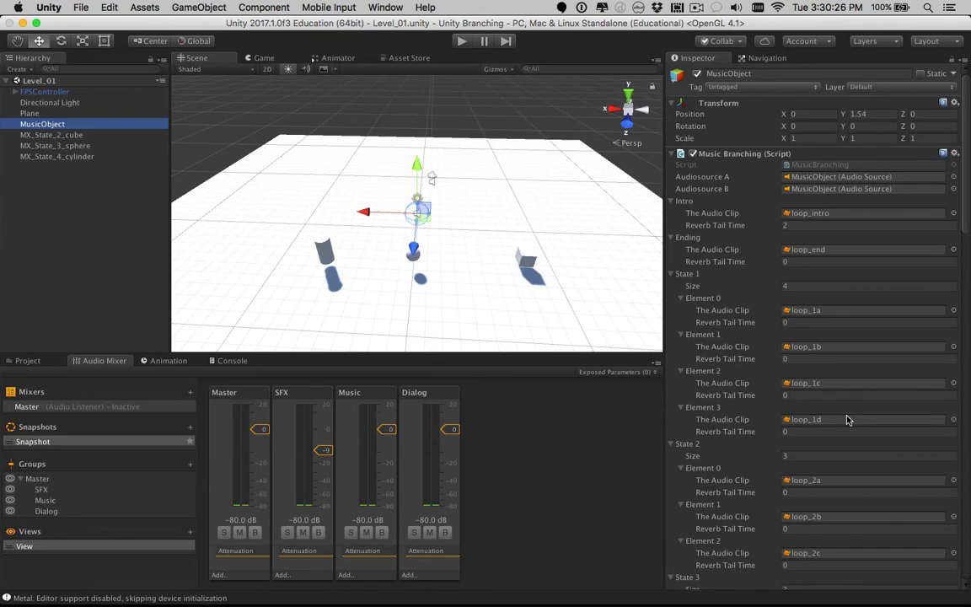
{"action": "left_click", "coordinate": [672, 202]}
{"action": "left_click", "coordinate": [672, 213]}
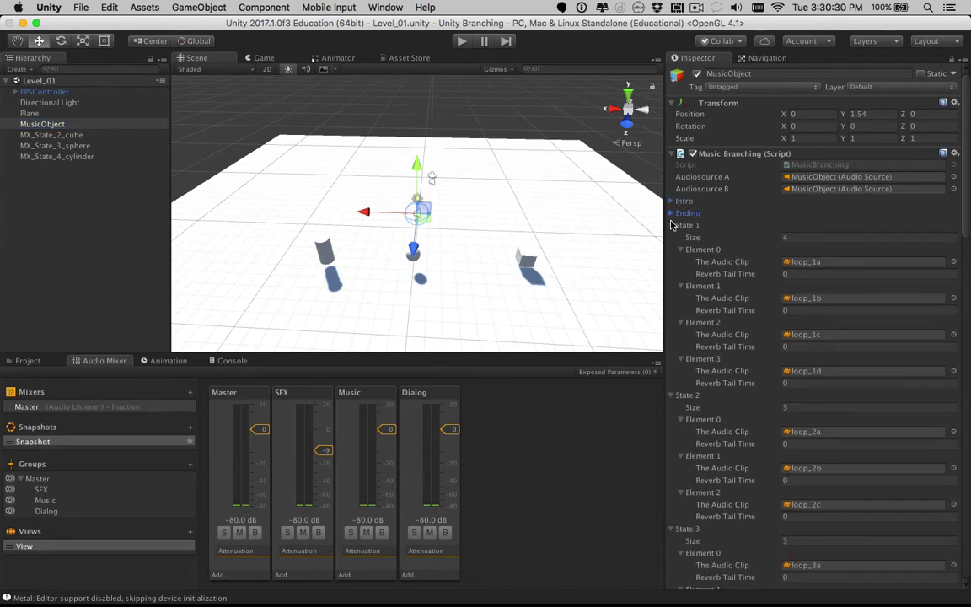
{"action": "left_click", "coordinate": [672, 226]}
{"action": "left_click", "coordinate": [671, 237]}
{"action": "left_click", "coordinate": [671, 249]}
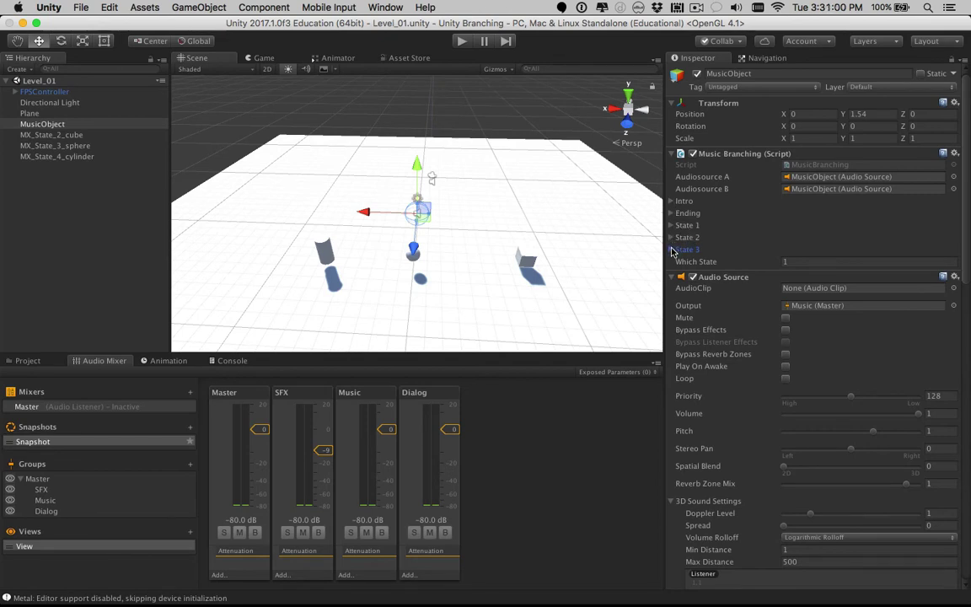
Set the Intro's Reverb Tail Time to 0 and expand the Ending section.
{"action": "left_click", "coordinate": [672, 201]}
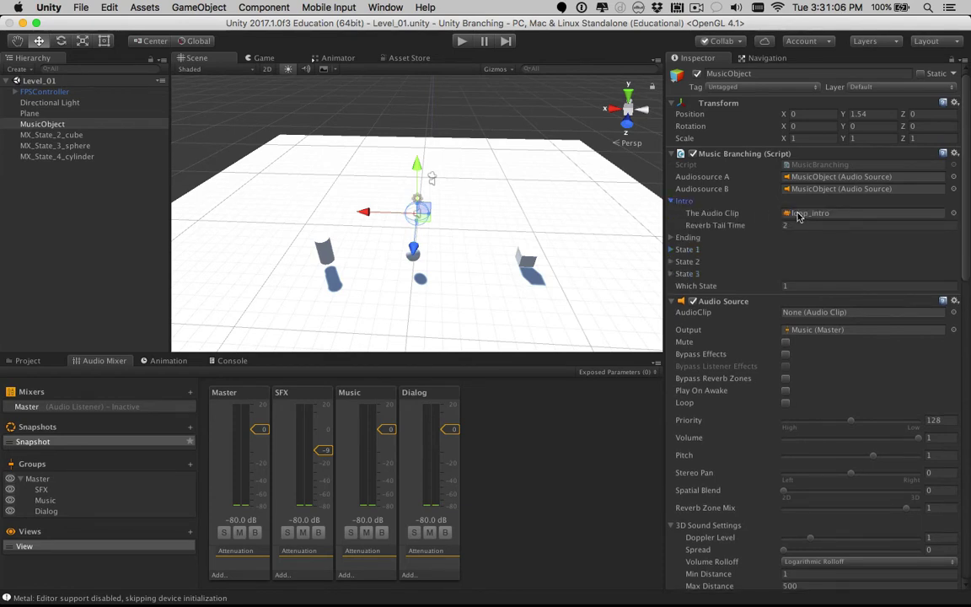
{"action": "left_click", "coordinate": [790, 228]}
{"action": "type", "text": "0"}
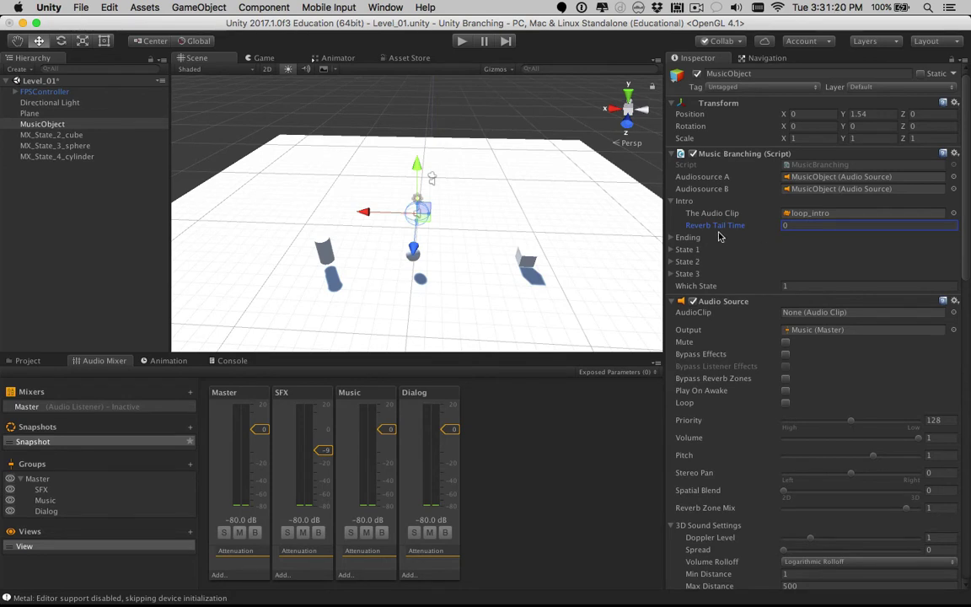
{"action": "left_click", "coordinate": [673, 238]}
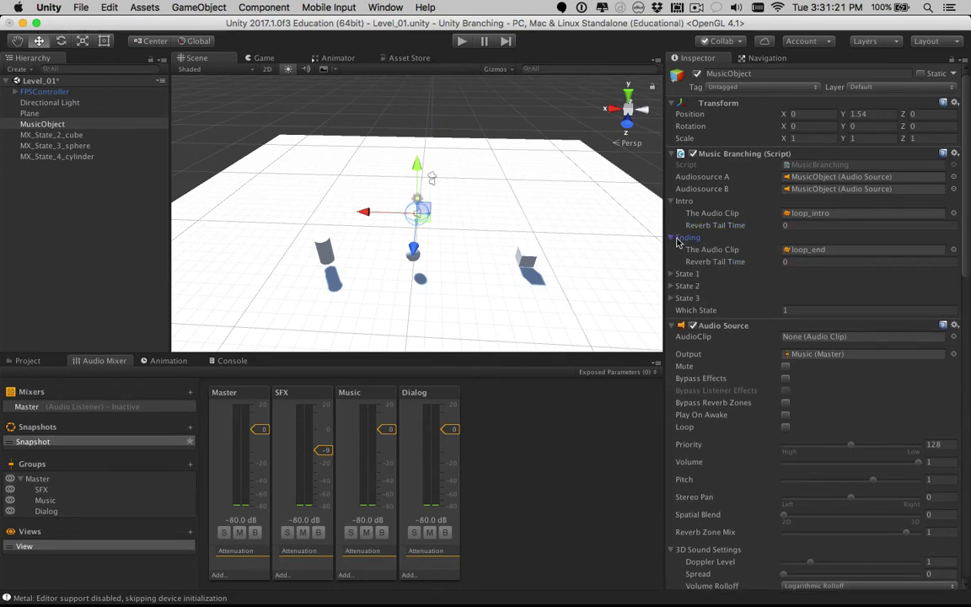
Show the project's assets in the Project panel, then switch to Finder.
{"action": "left_click", "coordinate": [27, 361]}
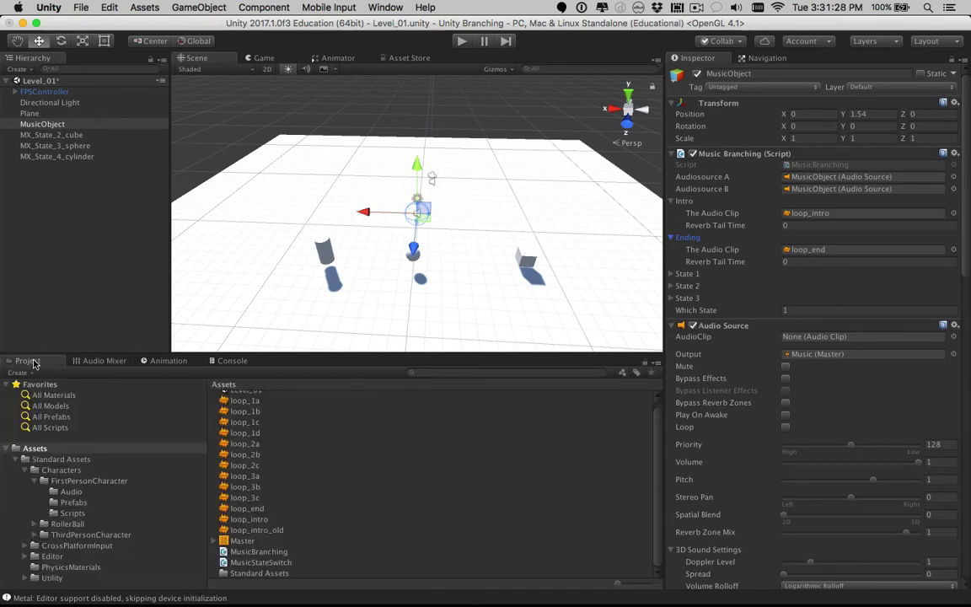
{"action": "scroll", "coordinate": [307, 486], "scroll_direction": "up", "scroll_amount": 1}
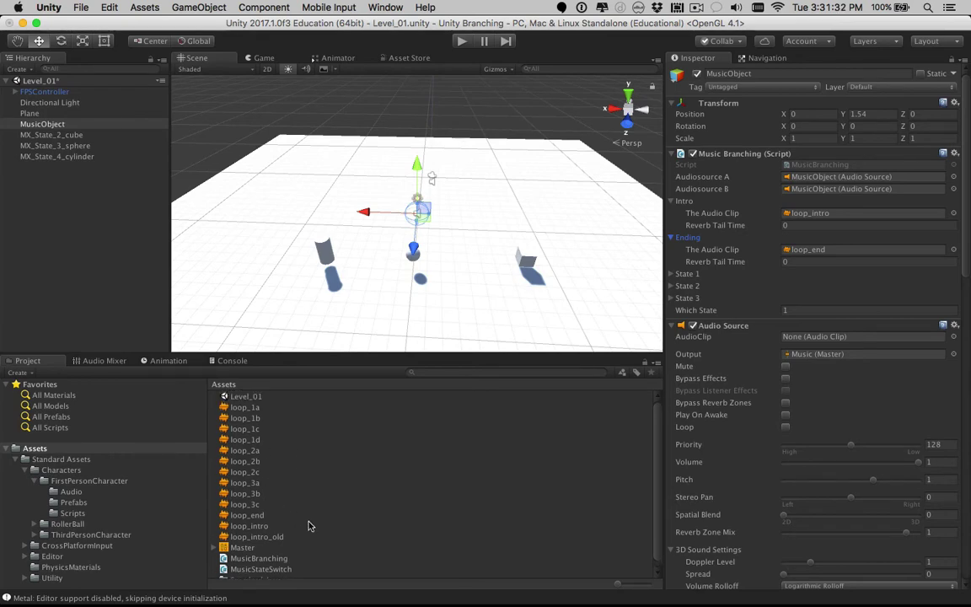
{"action": "key", "text": "super+Tab"}
{"action": "key", "text": "super+Tab"}
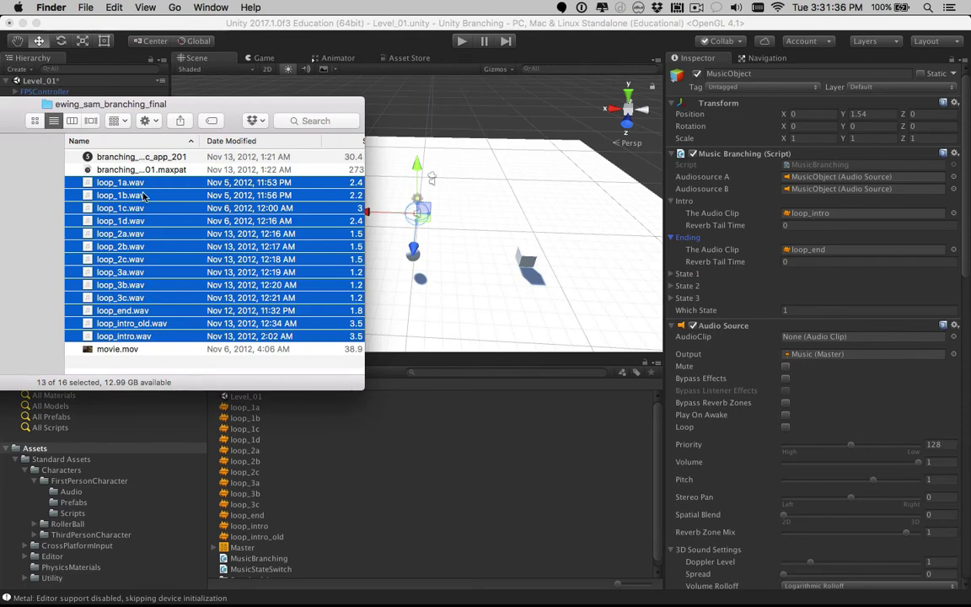
Select the loop audio files from loop_1a to loop_intro in Finder.
{"action": "left_click", "coordinate": [152, 348]}
{"action": "left_click", "coordinate": [154, 337]}
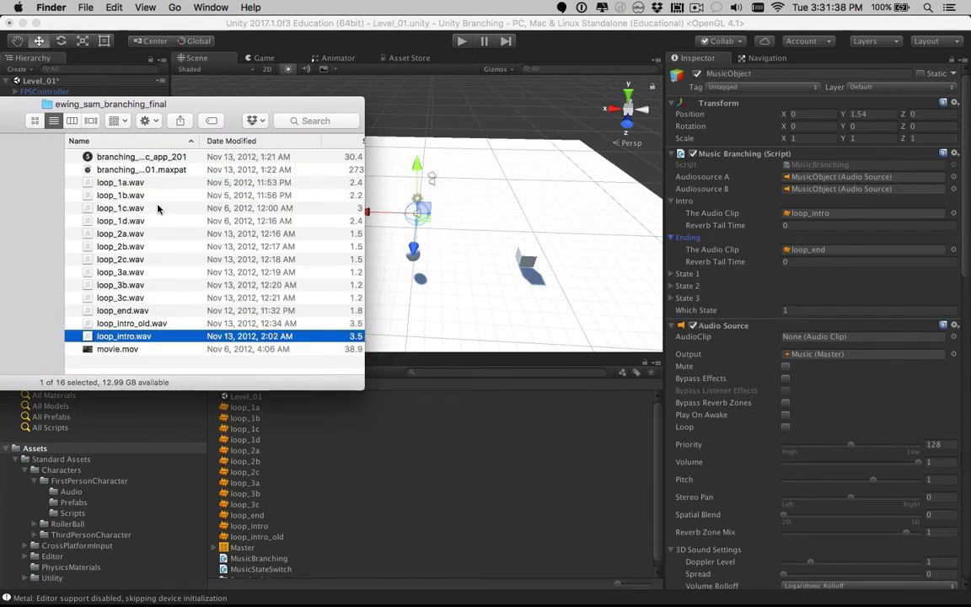
{"action": "left_click", "coordinate": [141, 184], "text": "shift"}
{"action": "left_click", "coordinate": [403, 506]}
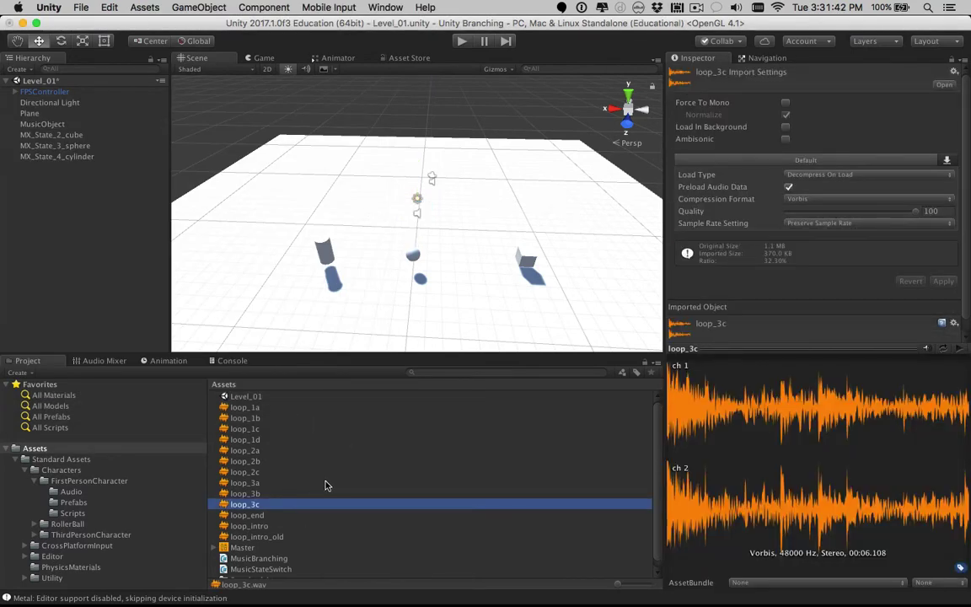
Open the Unity Branching Assets folder in a larger Finder window, then return to Unity.
{"action": "key", "text": "super+Tab"}
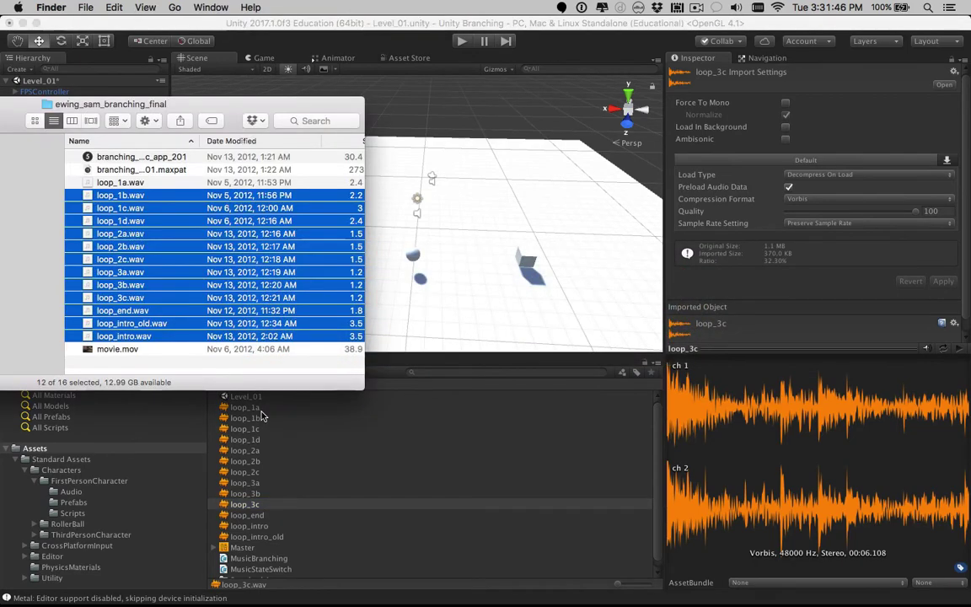
{"action": "key", "text": "super+w"}
{"action": "key", "text": "super+alt+h"}
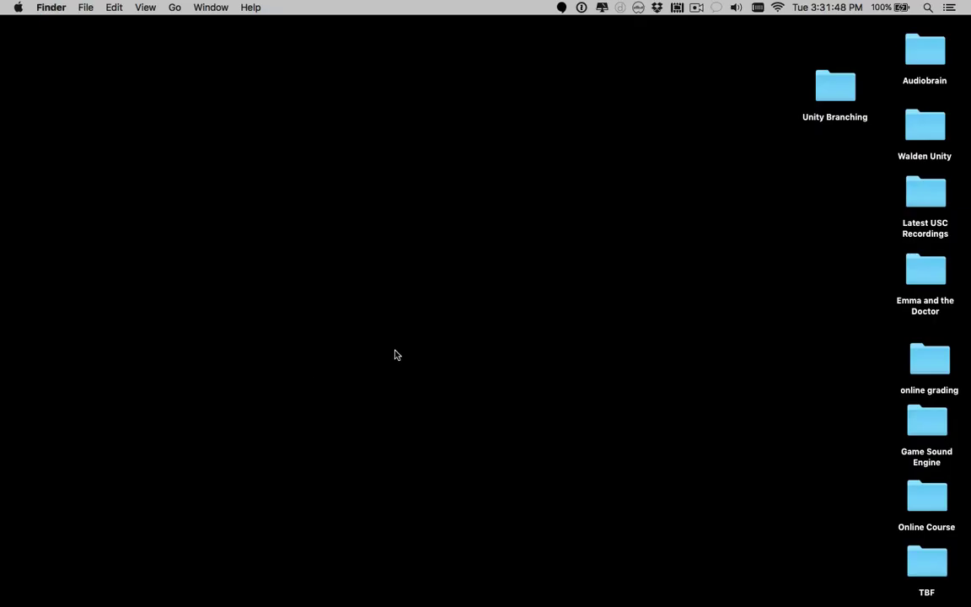
{"action": "double_click", "coordinate": [836, 82]}
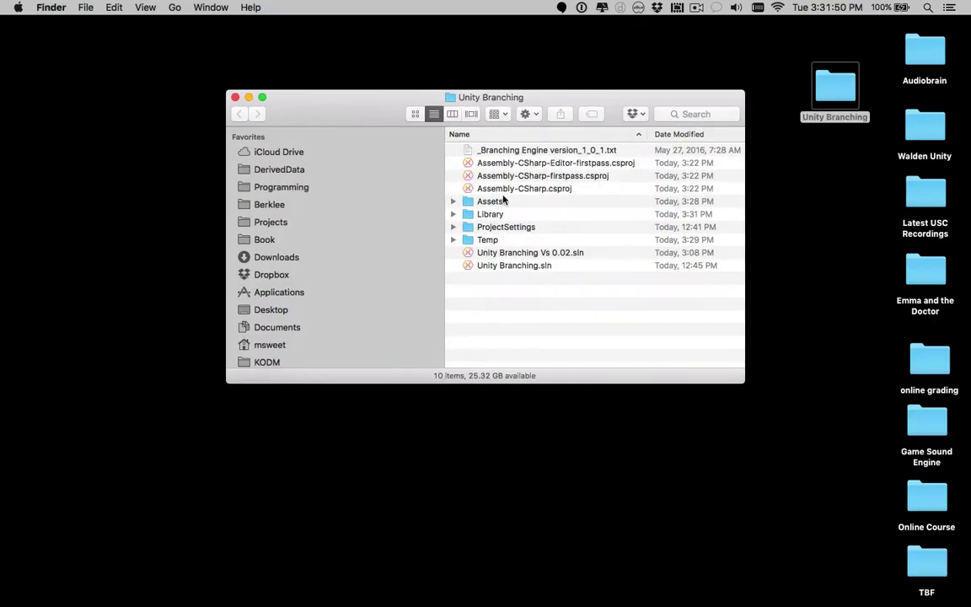
{"action": "double_click", "coordinate": [486, 203]}
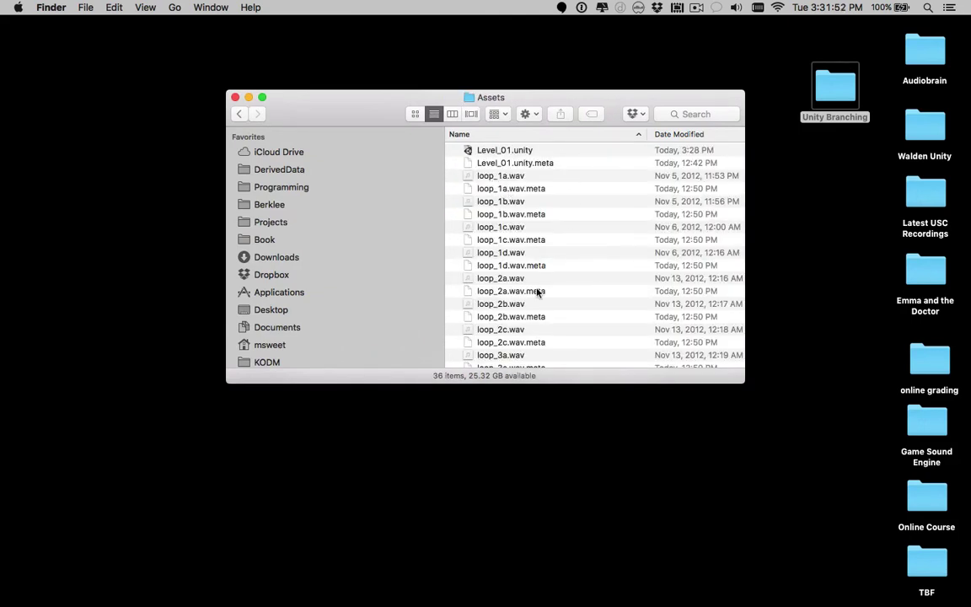
{"action": "left_click_drag", "start_coordinate": [616, 112], "coordinate": [448, 111]}
{"action": "left_click_drag", "start_coordinate": [570, 379], "coordinate": [763, 542]}
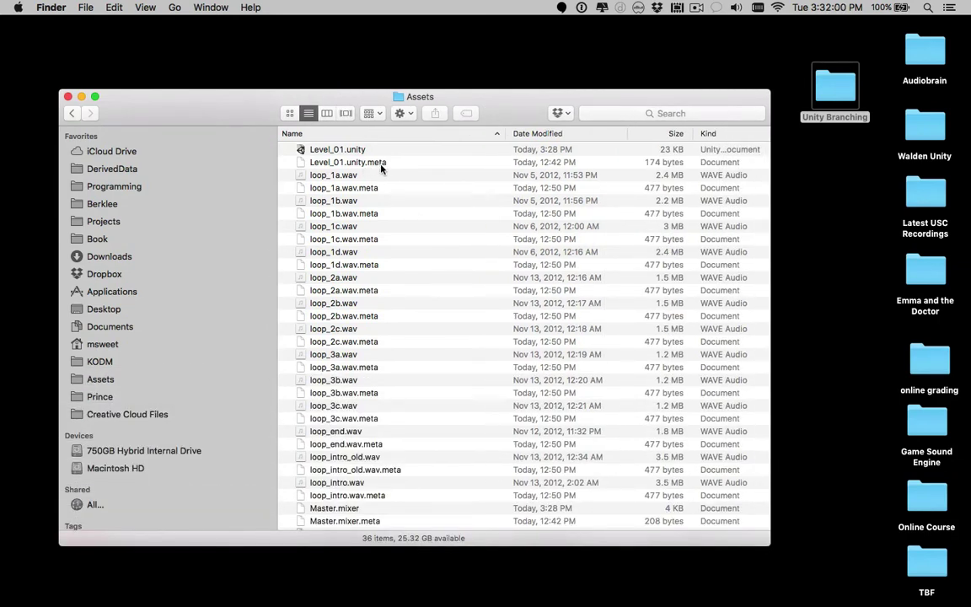
{"action": "key", "text": "super+Tab"}
{"action": "key", "text": "super+Tab"}
Select MusicObject and assign loop_intro as the Intro Audio Clip and loop_end as Ending's.
{"action": "left_click", "coordinate": [397, 324]}
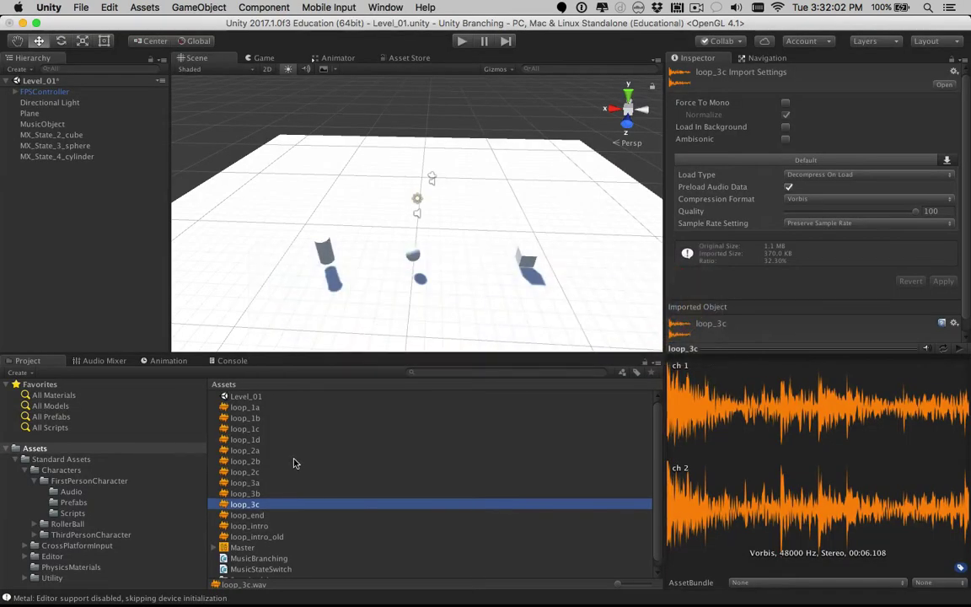
{"action": "scroll", "coordinate": [295, 461], "scroll_direction": "down", "scroll_amount": 2}
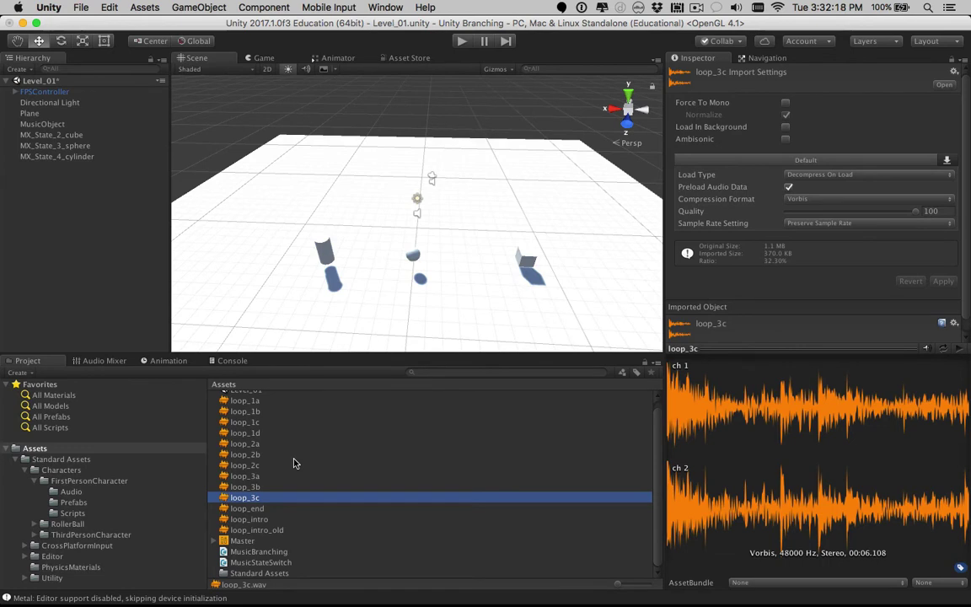
{"action": "left_click", "coordinate": [43, 124]}
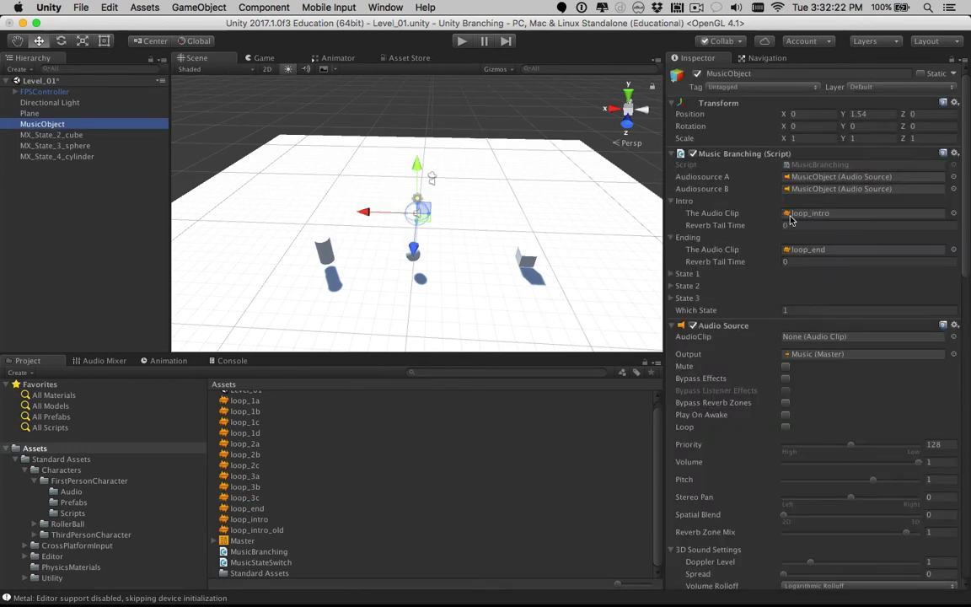
{"action": "left_click", "coordinate": [954, 214]}
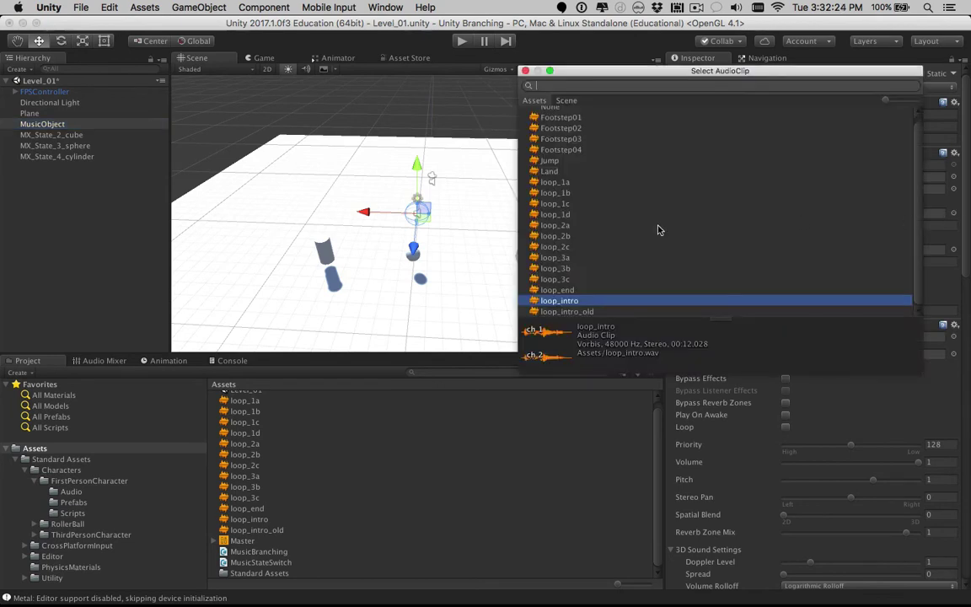
{"action": "double_click", "coordinate": [556, 302]}
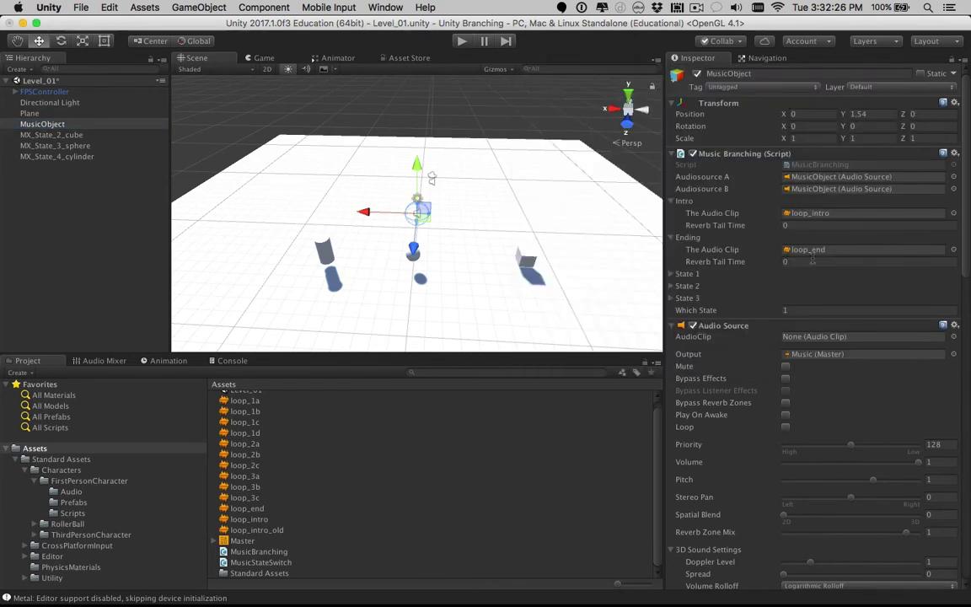
{"action": "left_click", "coordinate": [953, 249]}
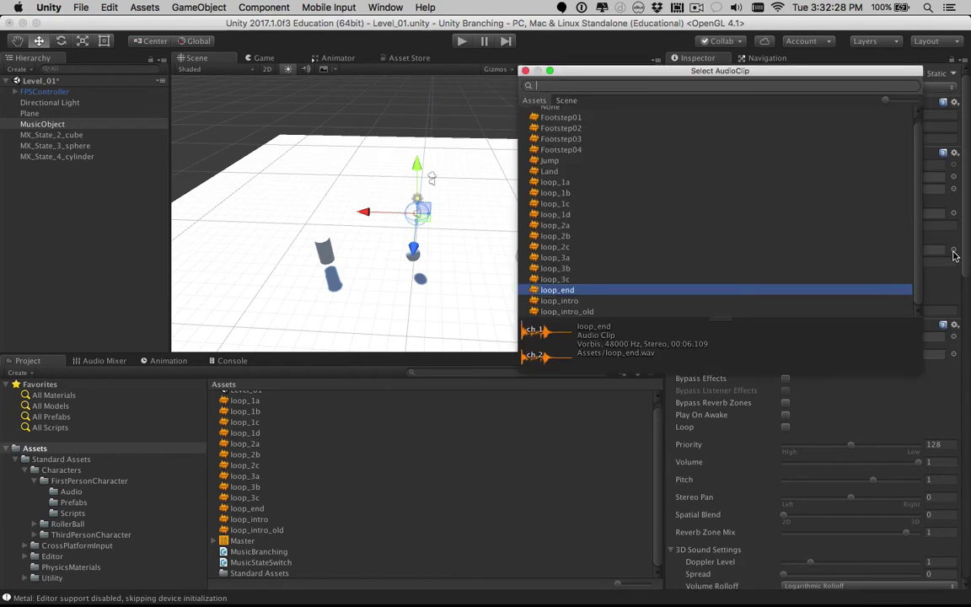
{"action": "double_click", "coordinate": [596, 293]}
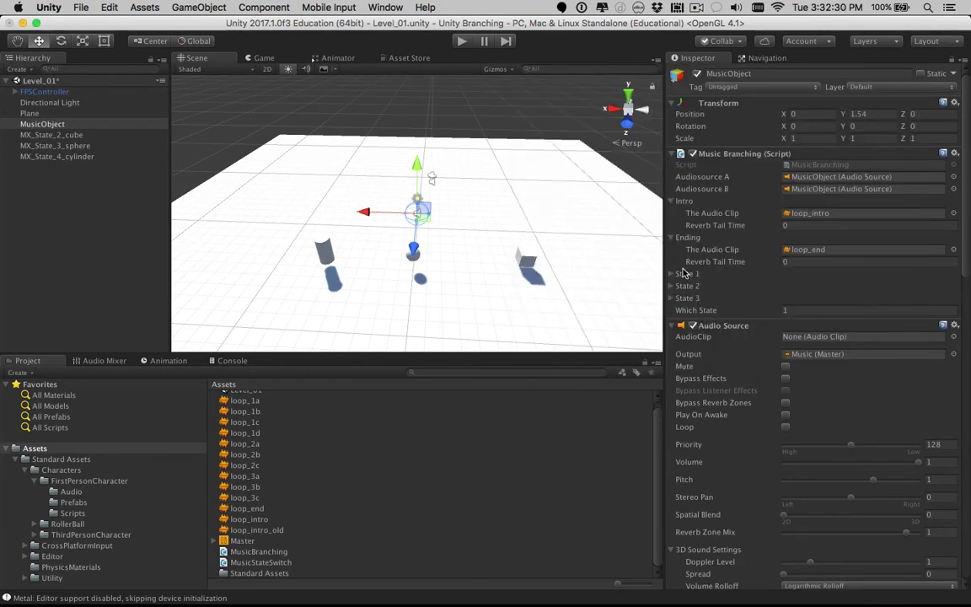
Collapse the Intro and Ending sections and expand State 1.
{"action": "left_click", "coordinate": [672, 237]}
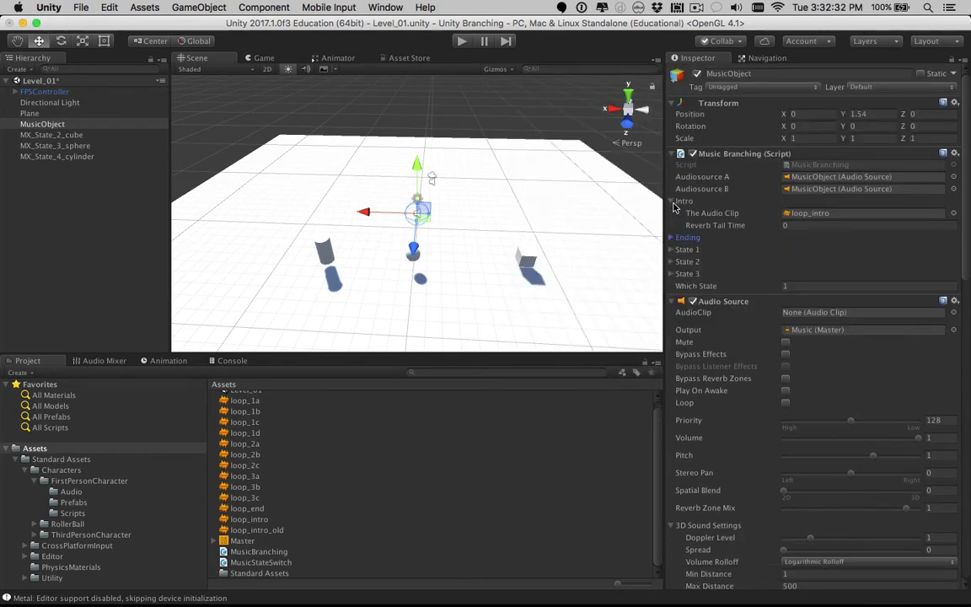
{"action": "left_click", "coordinate": [672, 202]}
{"action": "left_click", "coordinate": [672, 226]}
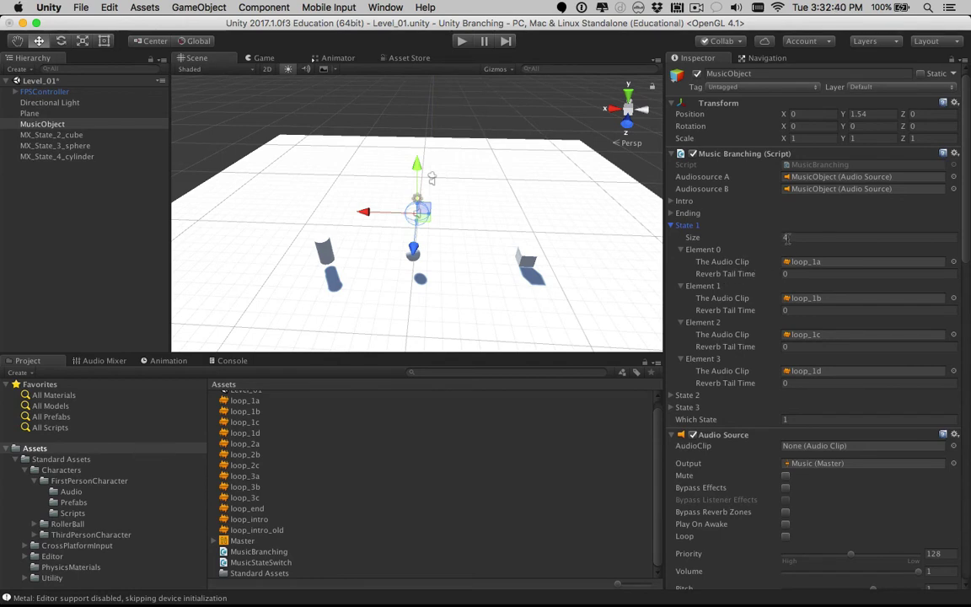
Resize State 1 to four elements and assign loop_1d to Element 3.
{"action": "left_click", "coordinate": [785, 238]}
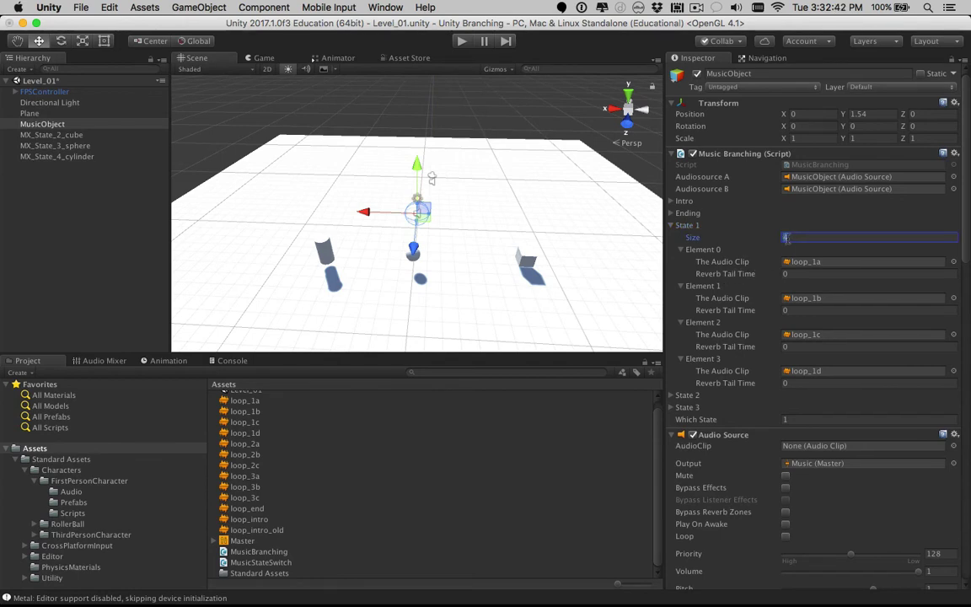
{"action": "type", "text": "3"}
{"action": "key", "text": "Return"}
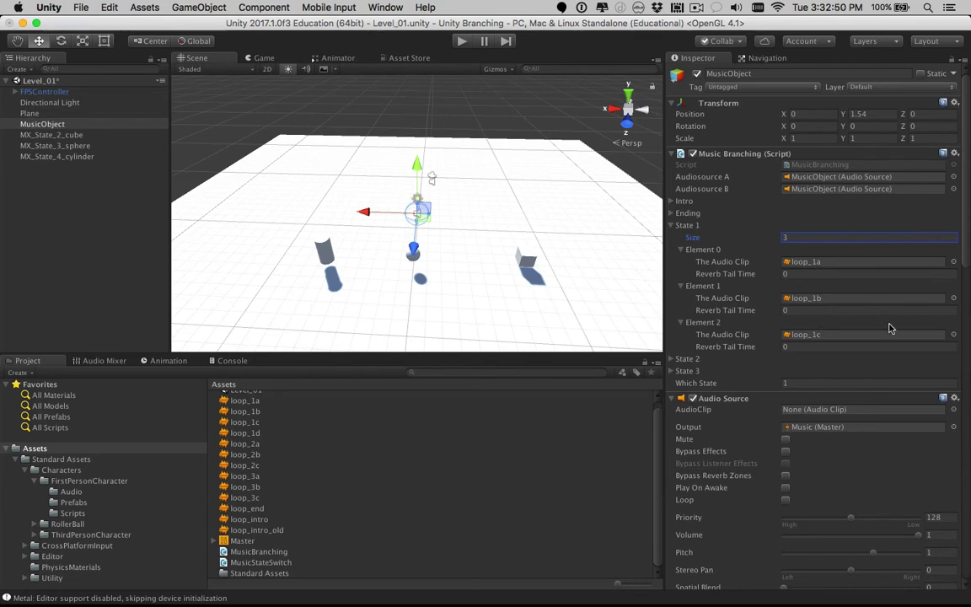
{"action": "left_click", "coordinate": [790, 239]}
{"action": "key", "text": "Return"}
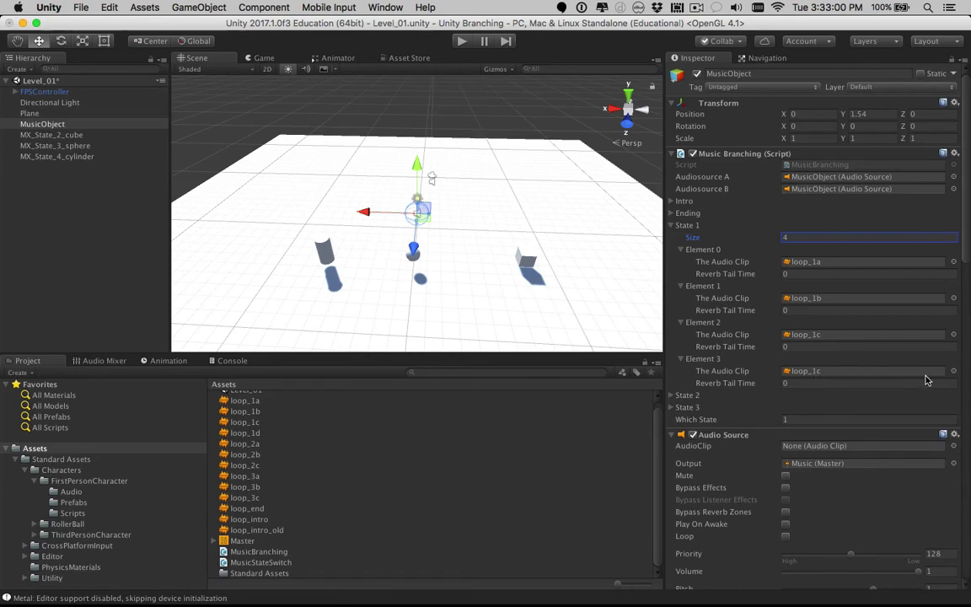
{"action": "left_click", "coordinate": [954, 371]}
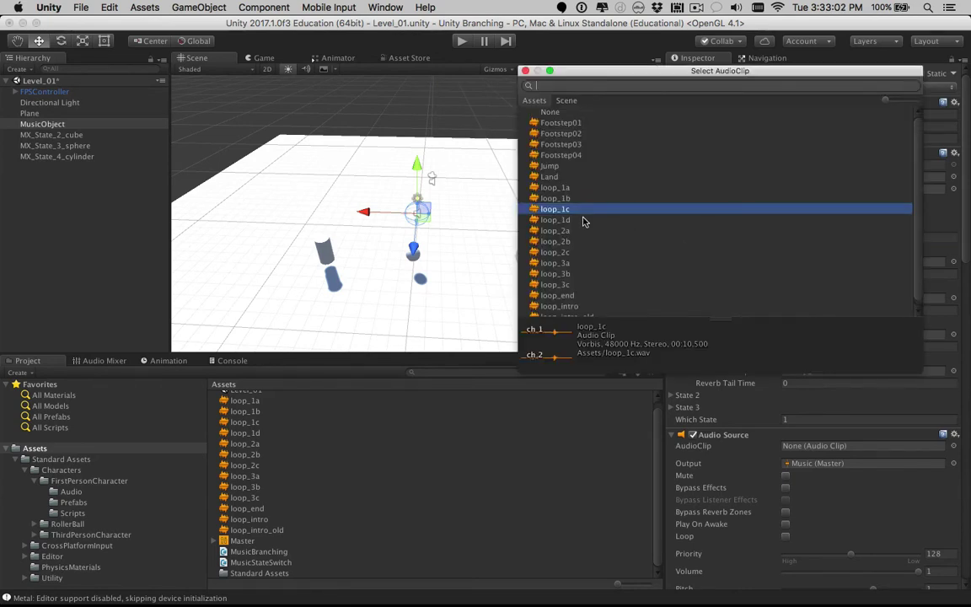
{"action": "double_click", "coordinate": [659, 220]}
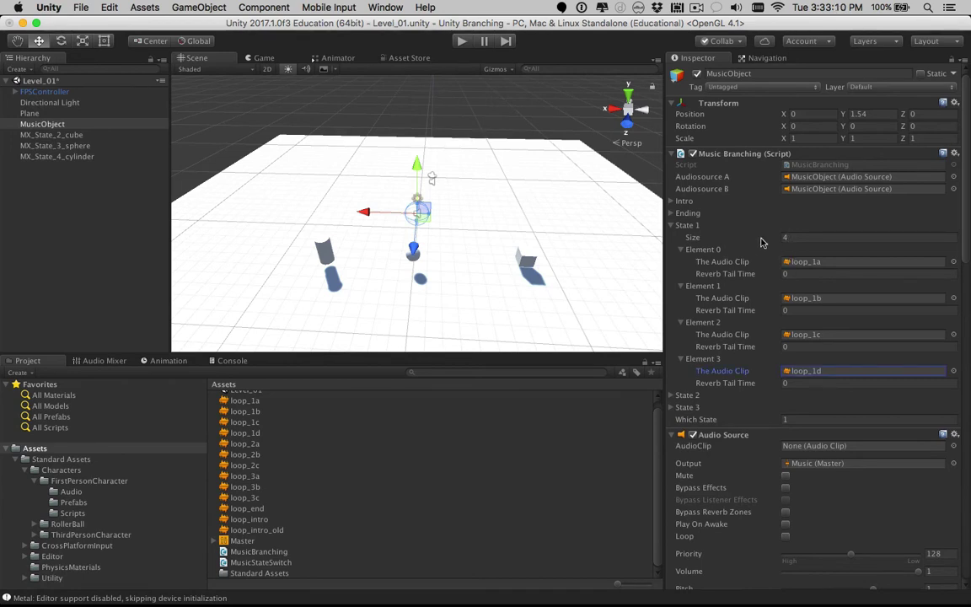
{"action": "left_click", "coordinate": [672, 226]}
{"action": "left_click", "coordinate": [672, 238]}
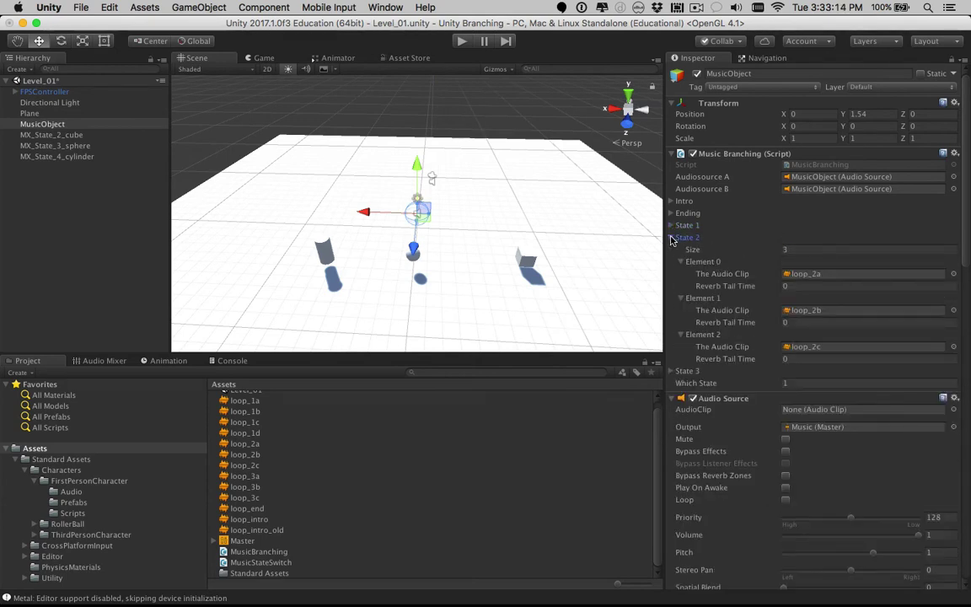
{"action": "left_click", "coordinate": [672, 238]}
{"action": "left_click", "coordinate": [672, 251]}
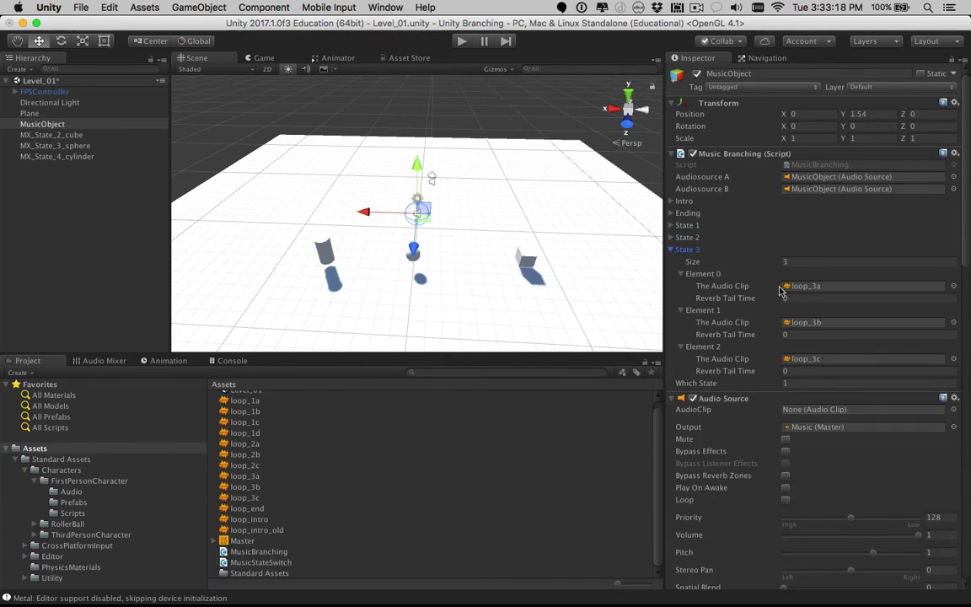
{"action": "left_click", "coordinate": [672, 250]}
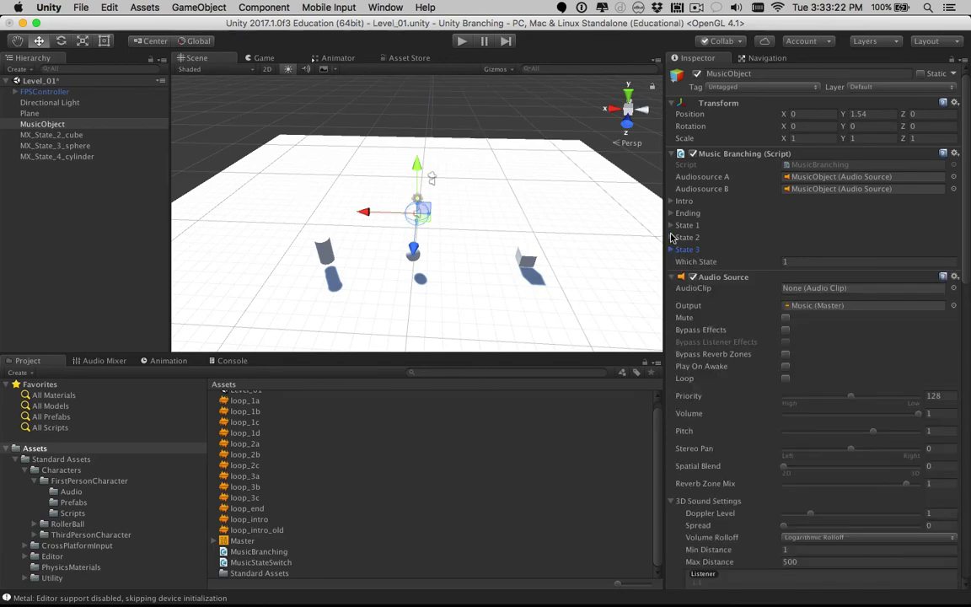
{"action": "left_click", "coordinate": [672, 238]}
{"action": "left_click", "coordinate": [672, 225]}
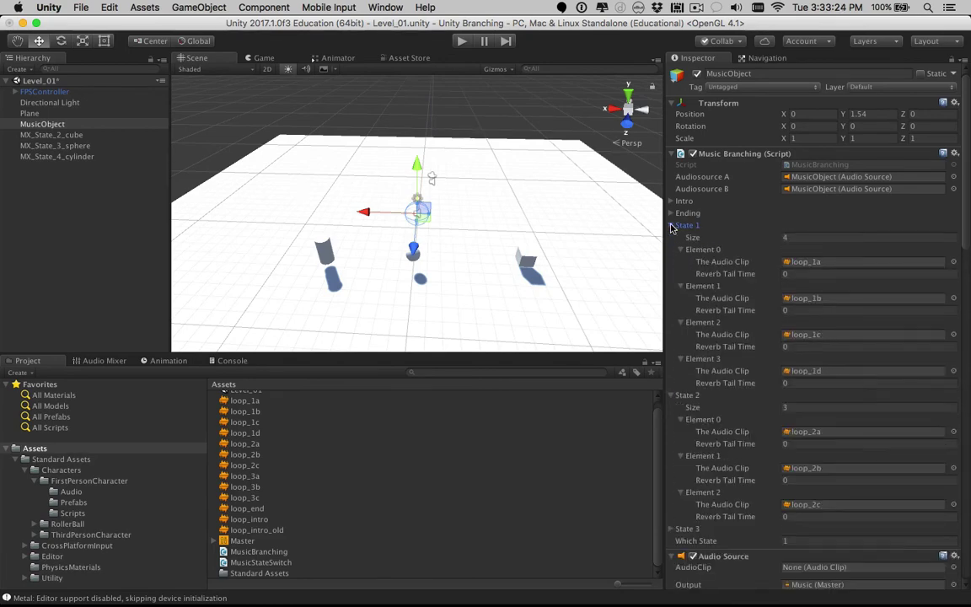
{"action": "left_click", "coordinate": [672, 226]}
{"action": "left_click", "coordinate": [672, 238]}
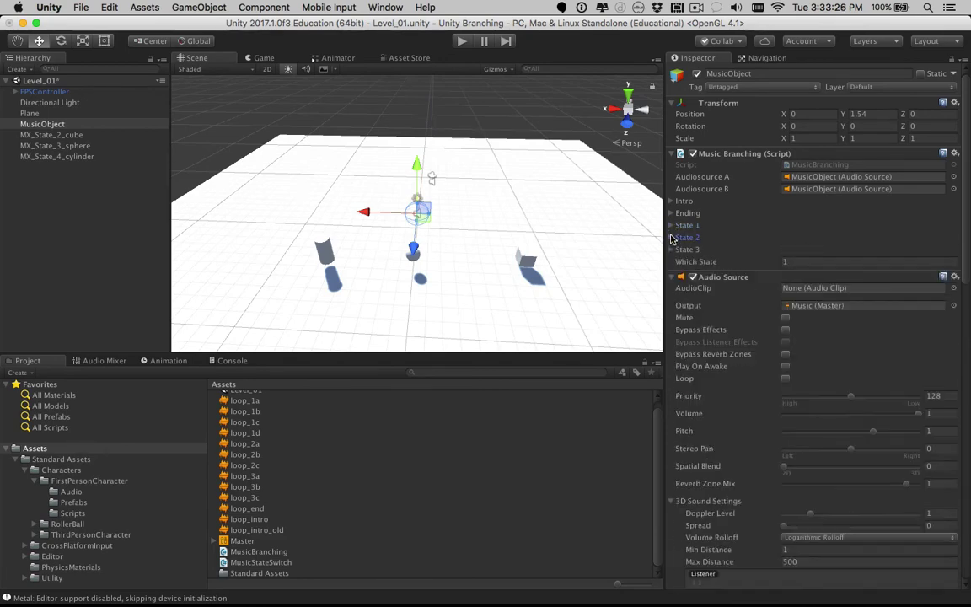
{"action": "left_click", "coordinate": [686, 226]}
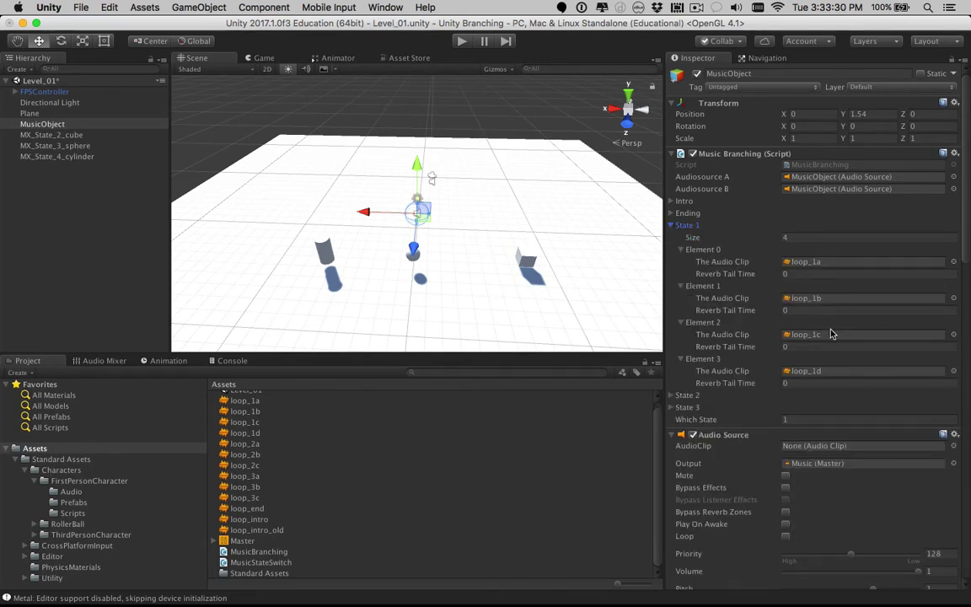
{"action": "left_click", "coordinate": [672, 226]}
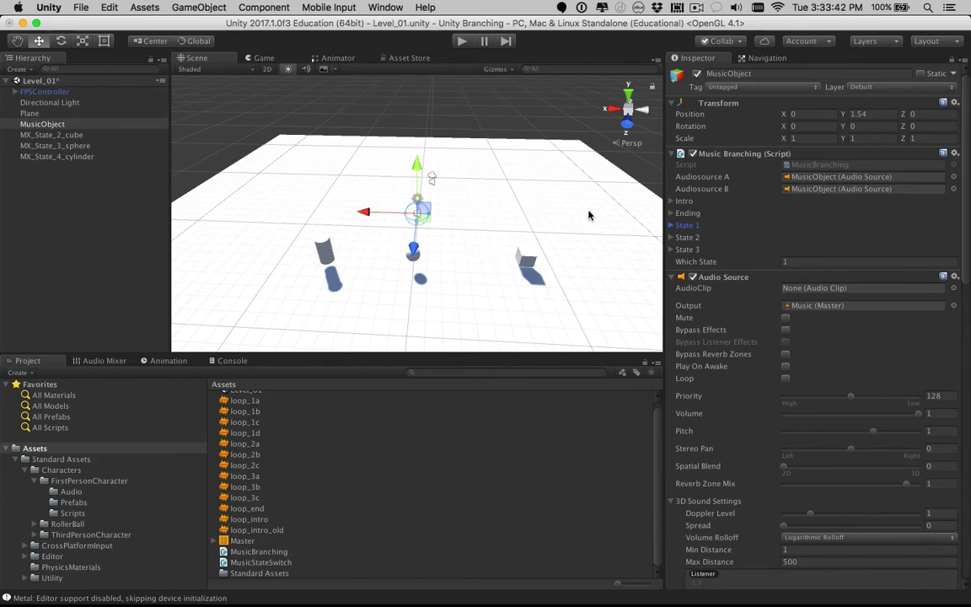
Expand the Intro and State 1 foldouts and enter Play mode to start the music.
{"action": "left_click", "coordinate": [672, 201]}
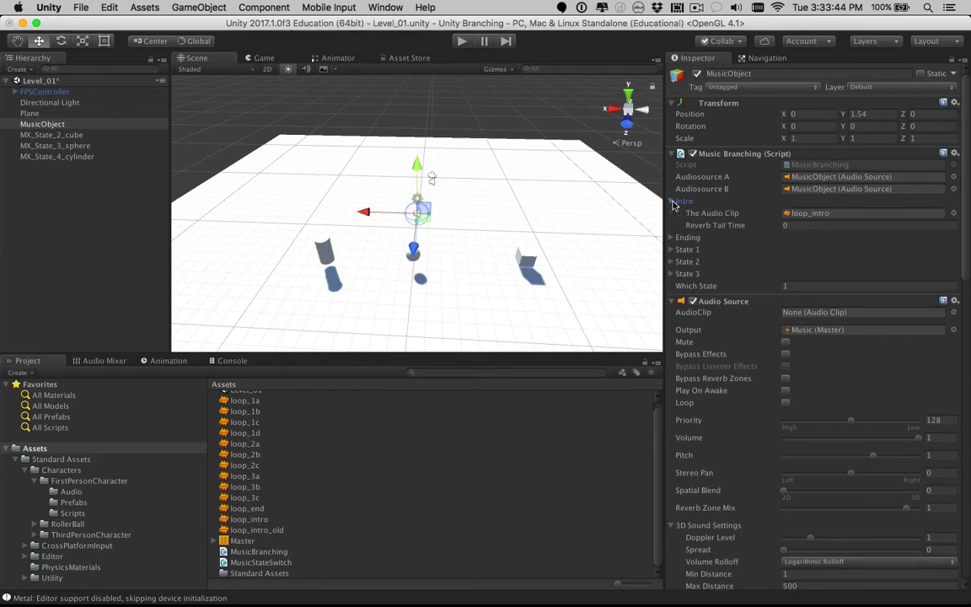
{"action": "left_click", "coordinate": [672, 250]}
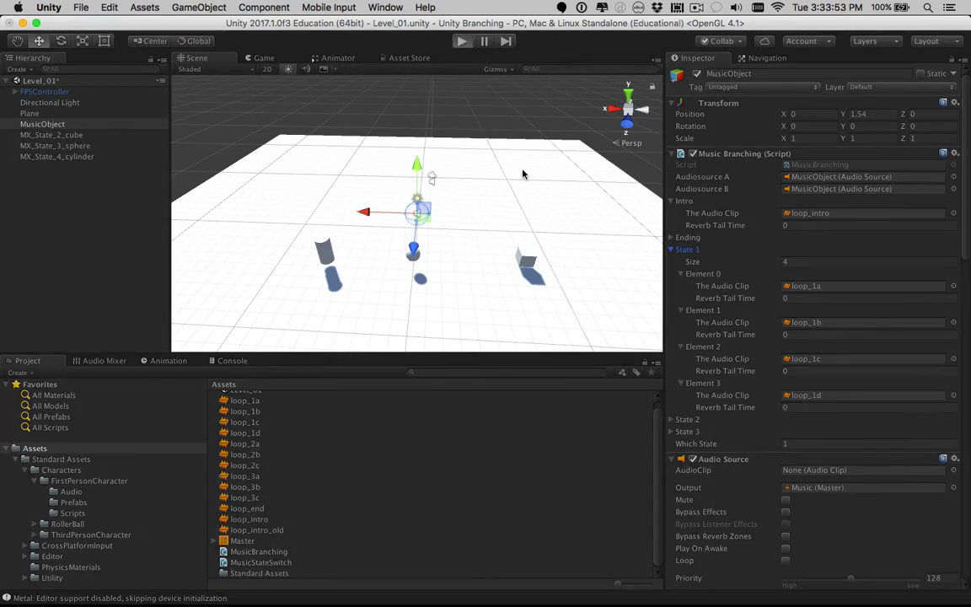
{"action": "left_click", "coordinate": [462, 41]}
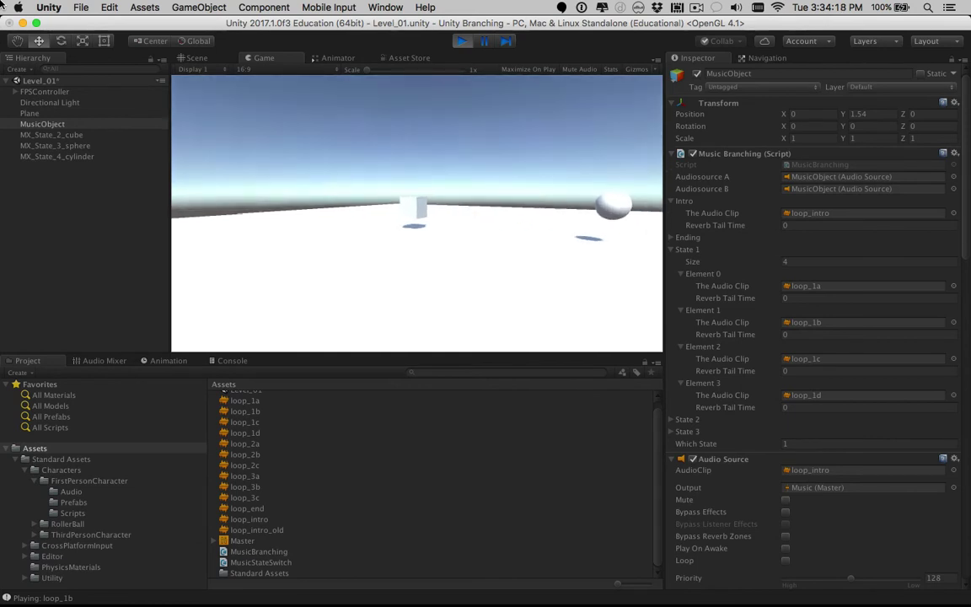
Walk the player forward into the cube to switch the music to state 2.
{"action": "key", "text": "w"}
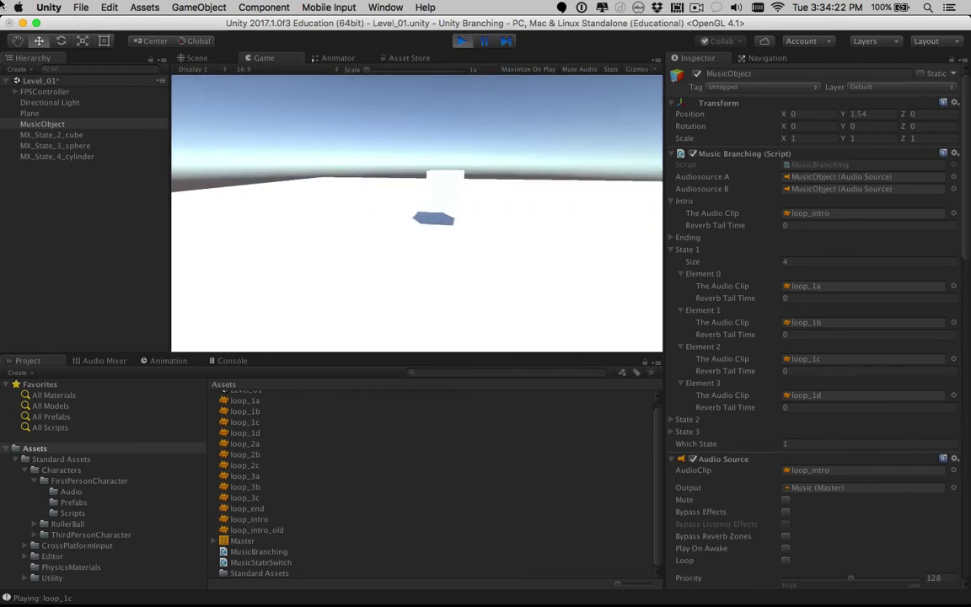
{"action": "key", "text": "w"}
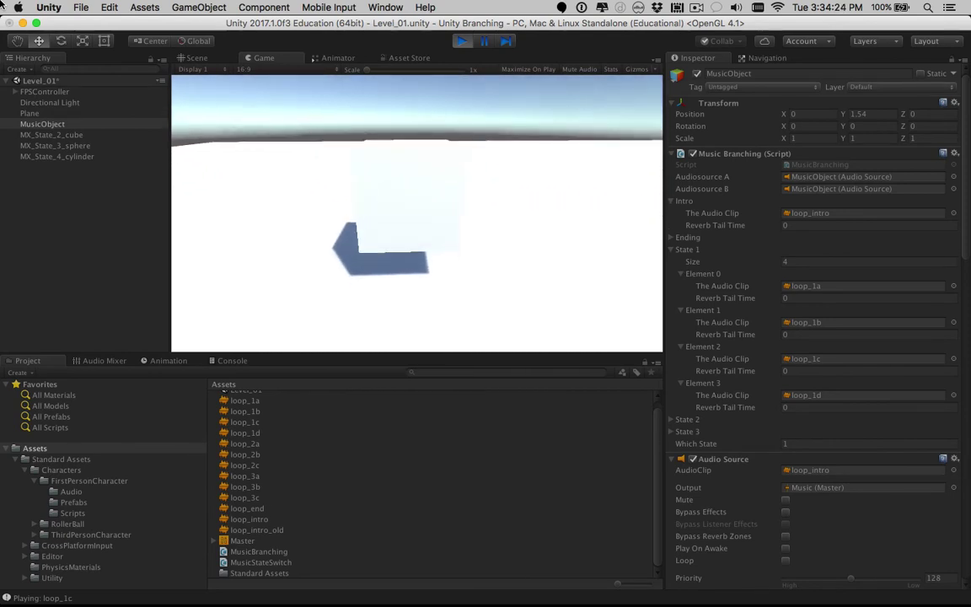
{"action": "key", "text": "w"}
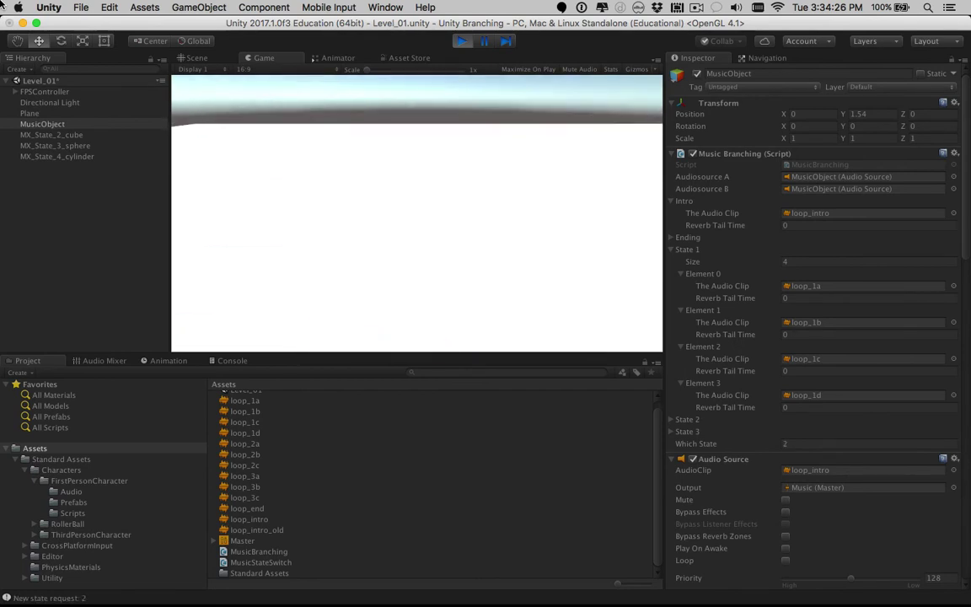
{"action": "key", "text": "s"}
Move left and walk through the sphere to switch the music to state 3.
{"action": "key", "text": "a"}
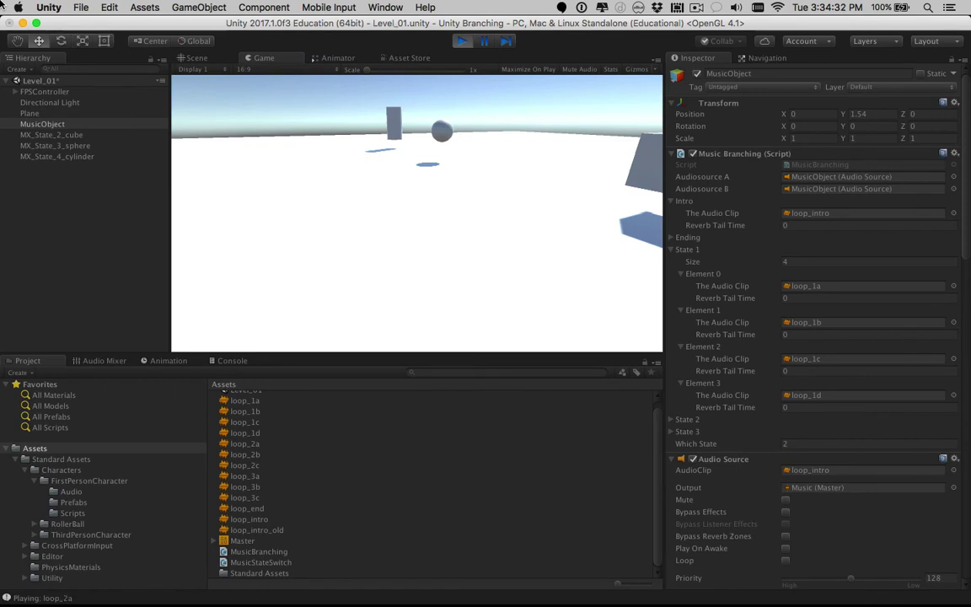
{"action": "key", "text": "w"}
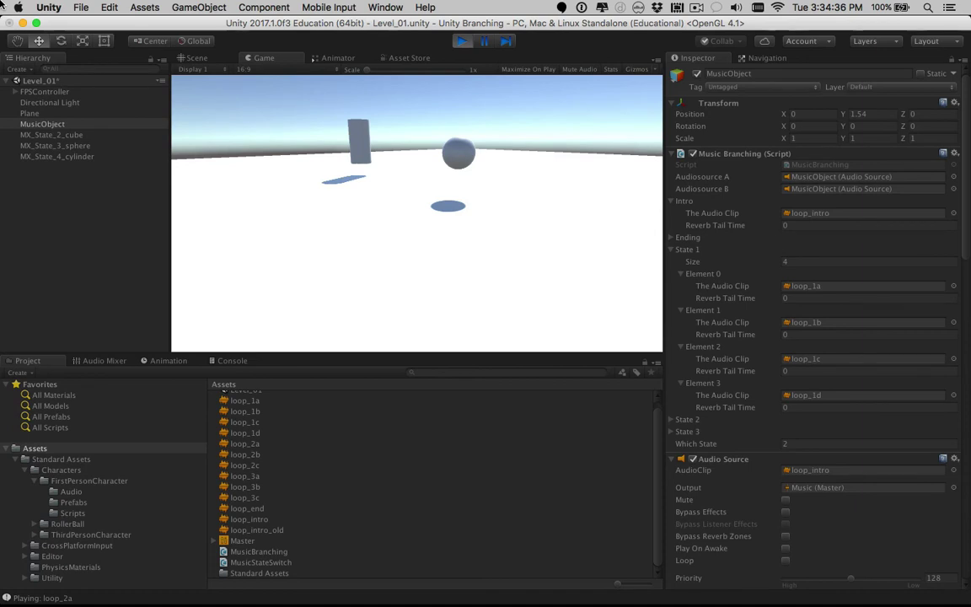
{"action": "key", "text": "w"}
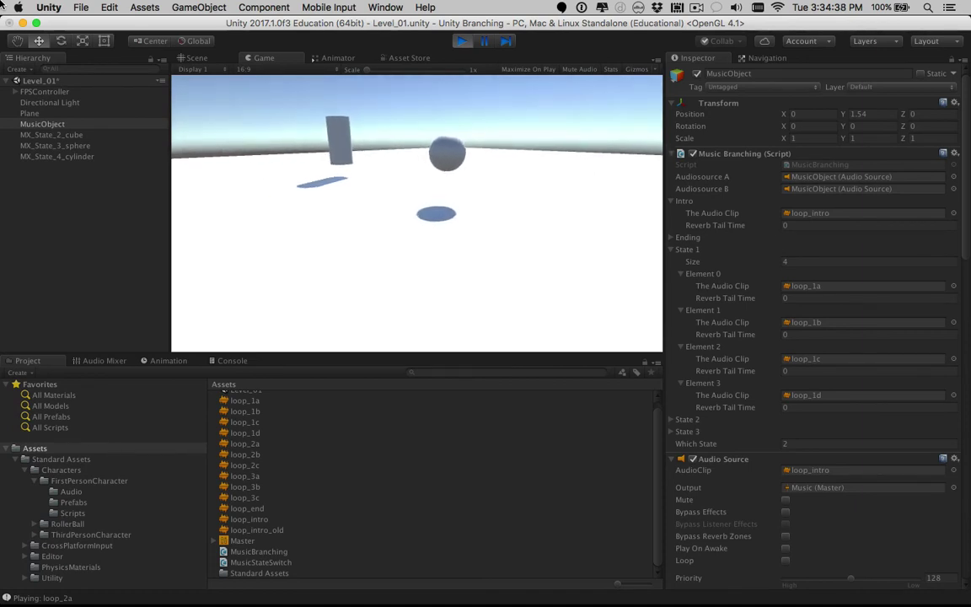
{"action": "key", "text": "d"}
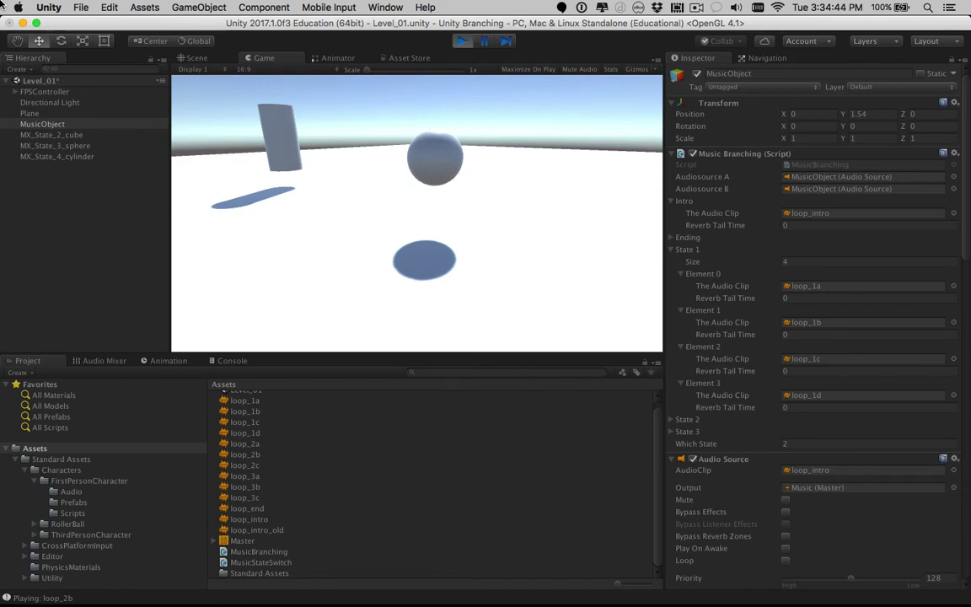
{"action": "key", "text": "w"}
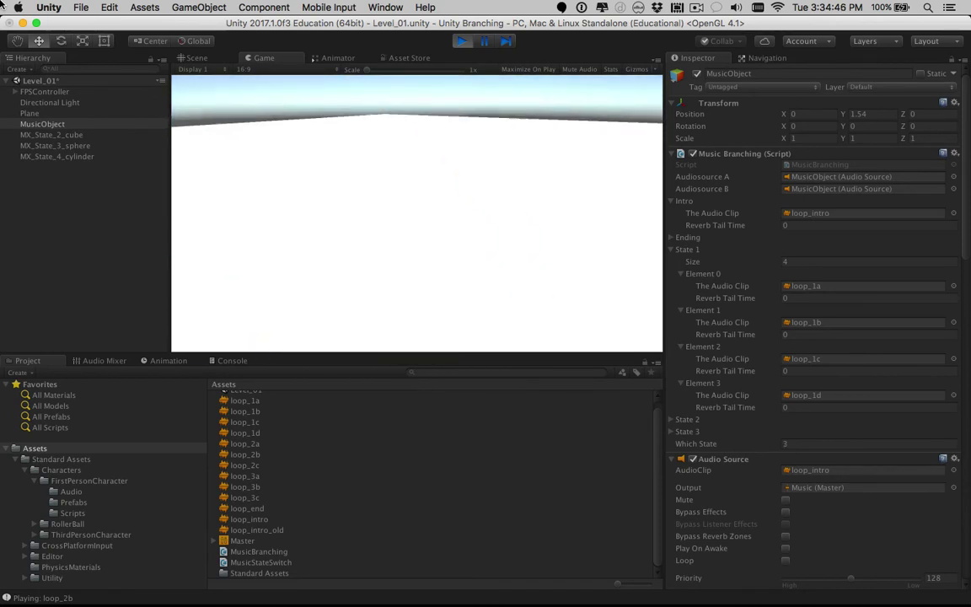
{"action": "key", "text": "s"}
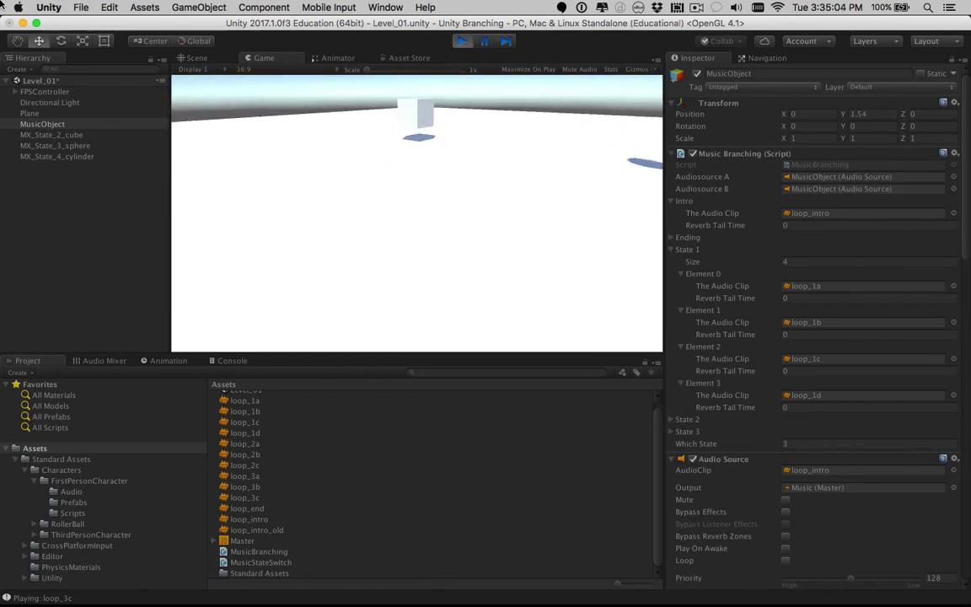
Walk back through the cube to switch the music to state 2.
{"action": "key", "text": "w"}
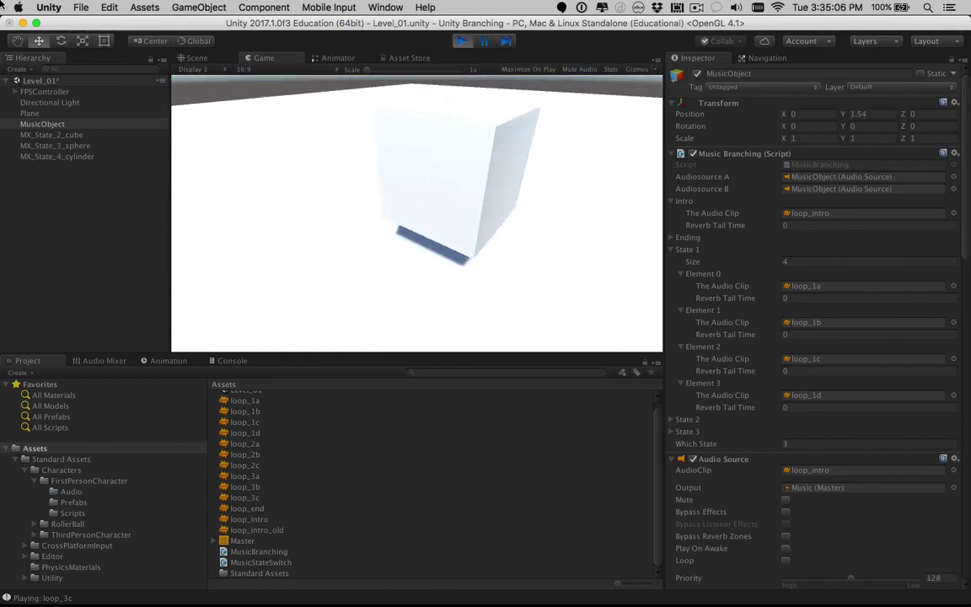
{"action": "key", "text": "w"}
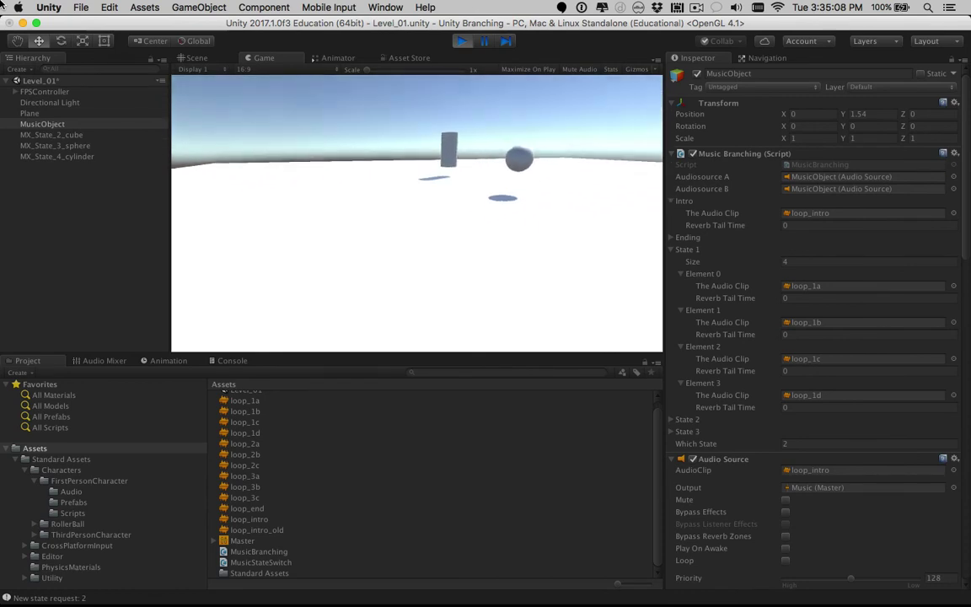
{"action": "key", "text": "w"}
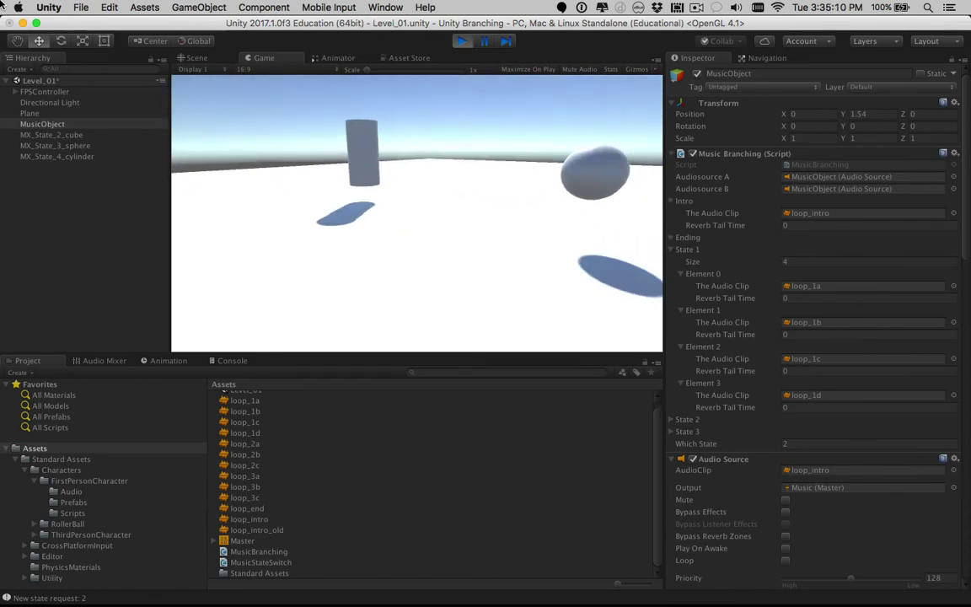
{"action": "key", "text": "w"}
Walk into the cylinder so state 4's loop_end plays, then stop the play-test.
{"action": "key", "text": "w"}
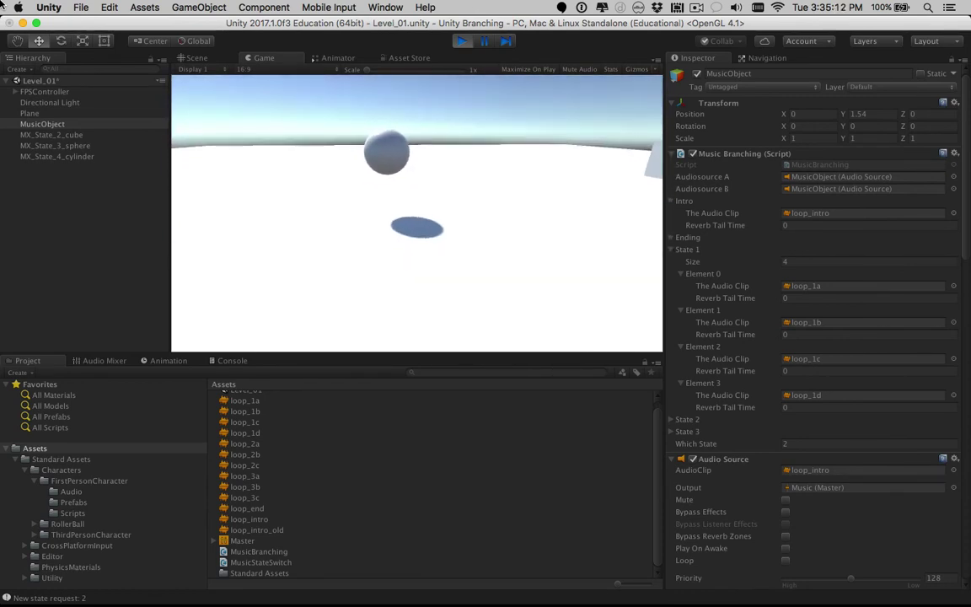
{"action": "key", "text": "w"}
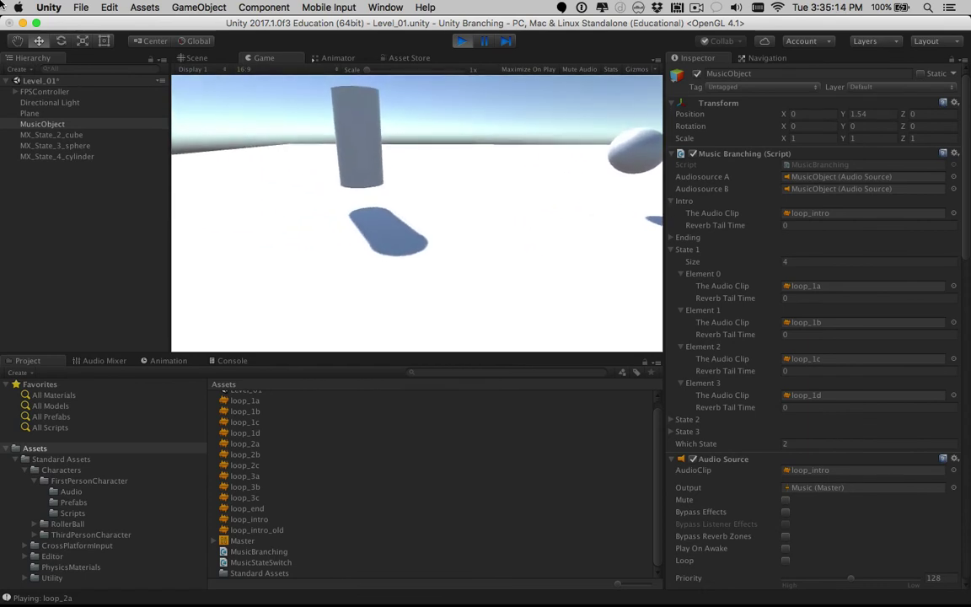
{"action": "key", "text": "w"}
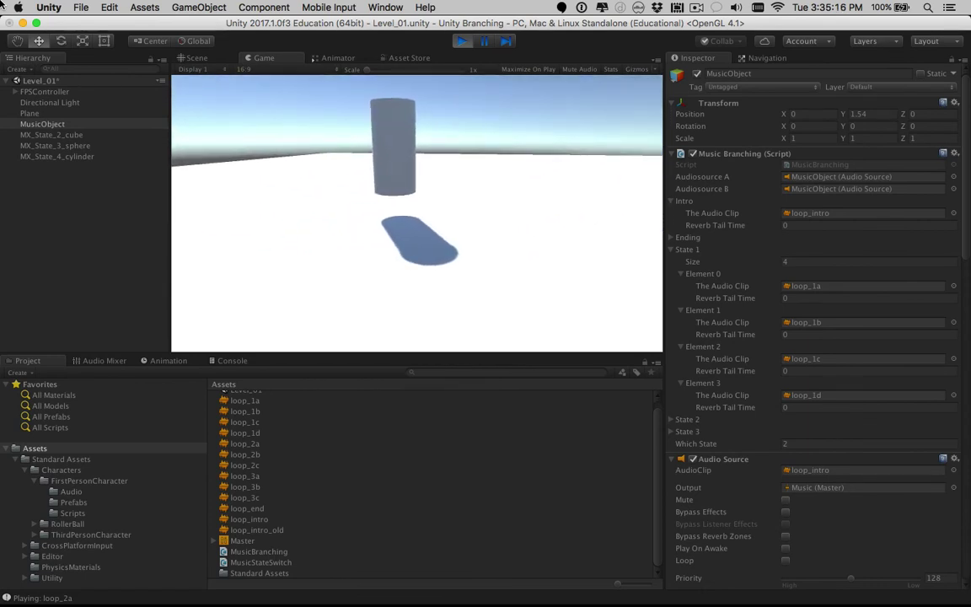
{"action": "key", "text": "w"}
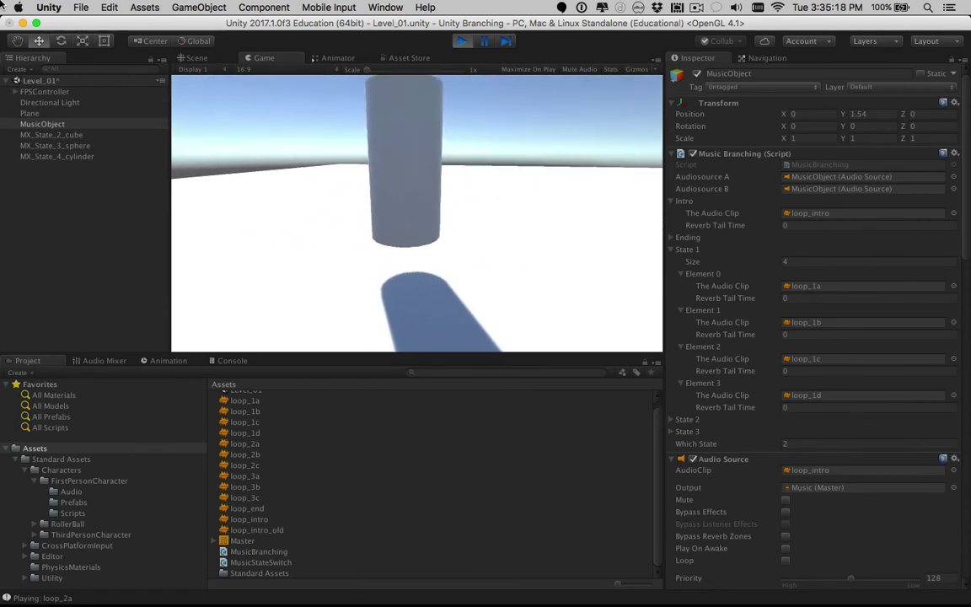
{"action": "key", "text": "w"}
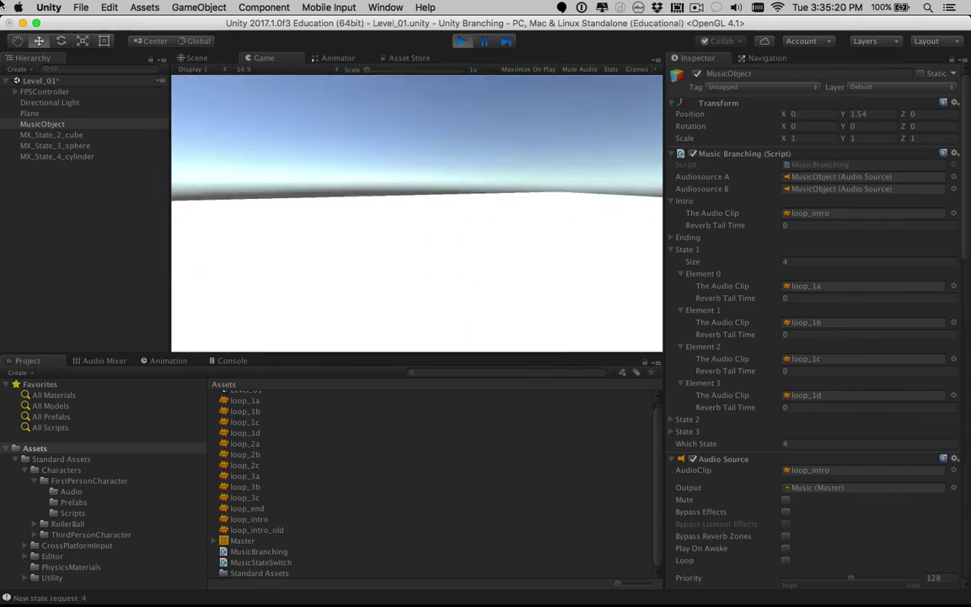
{"action": "key", "text": "s"}
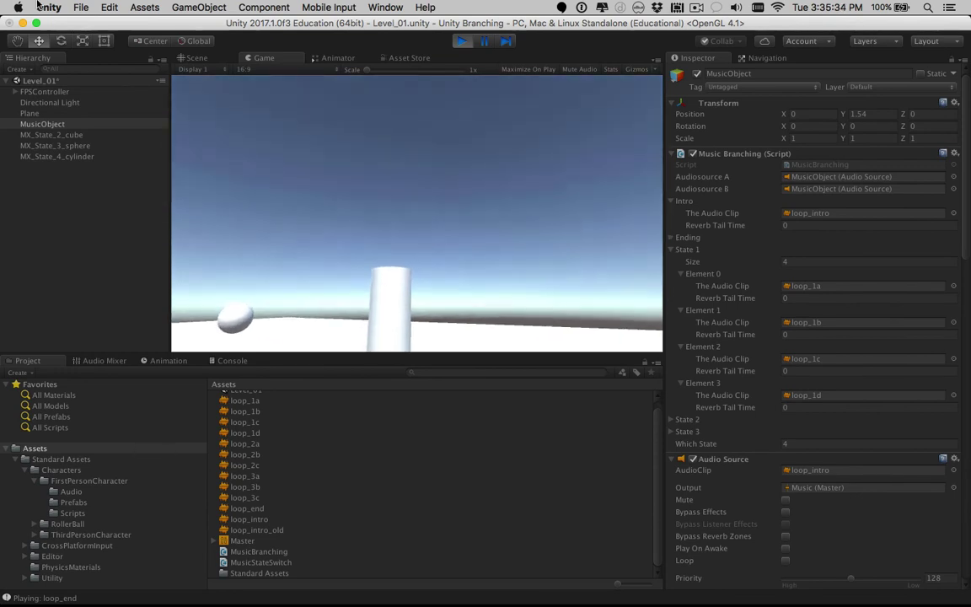
{"action": "left_click", "coordinate": [462, 37]}
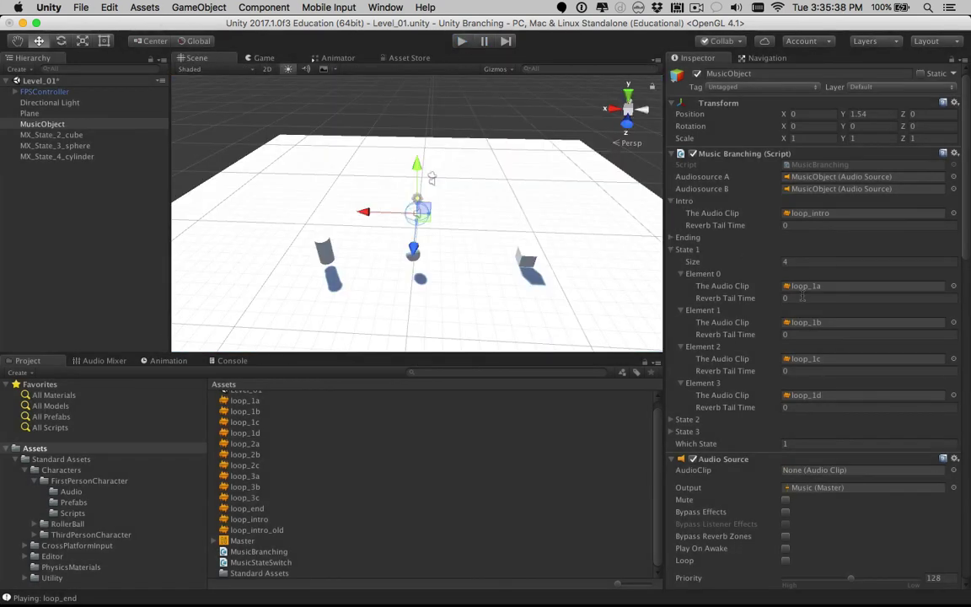
Set the Intro Reverb Tail Time to 3 and start a new play-test.
{"action": "left_click", "coordinate": [785, 225]}
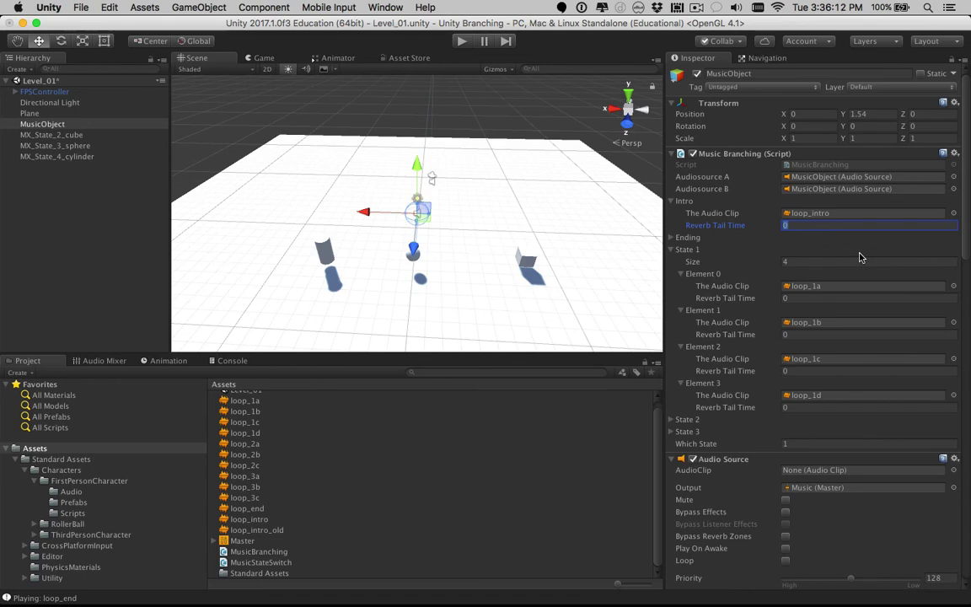
{"action": "type", "text": "3"}
{"action": "left_click", "coordinate": [462, 42]}
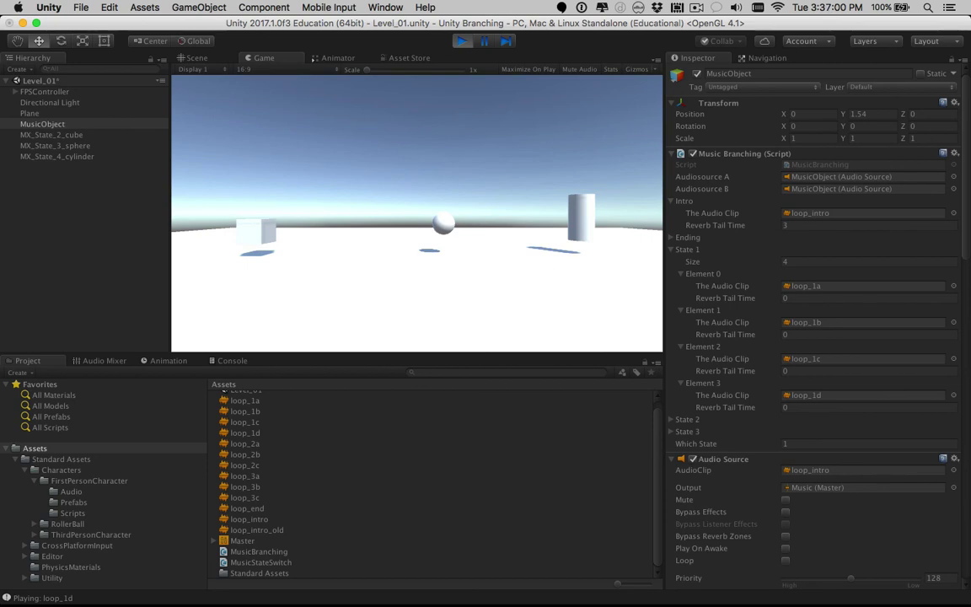
Walk the FPS controller into the cylinder so the music jumps to Which State 4 and loop_end plays.
{"action": "key", "text": "w"}
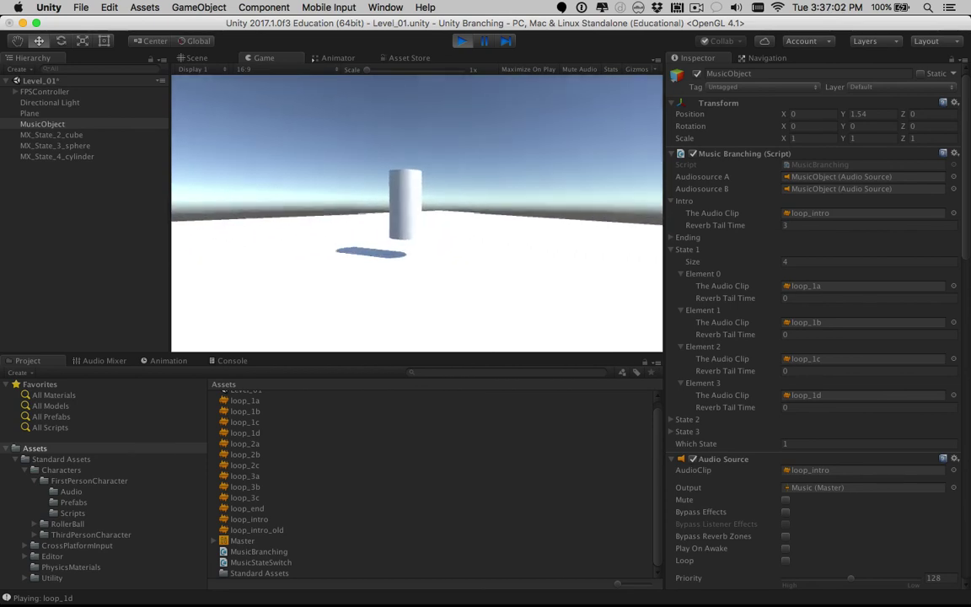
{"action": "key", "text": "s"}
{"action": "key", "text": "4"}
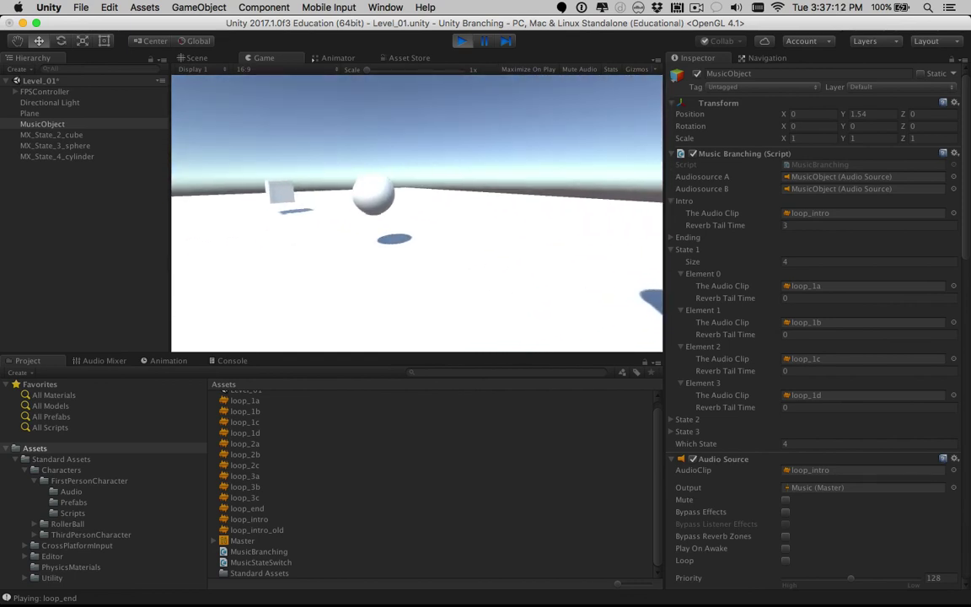
{"action": "key", "text": "Escape"}
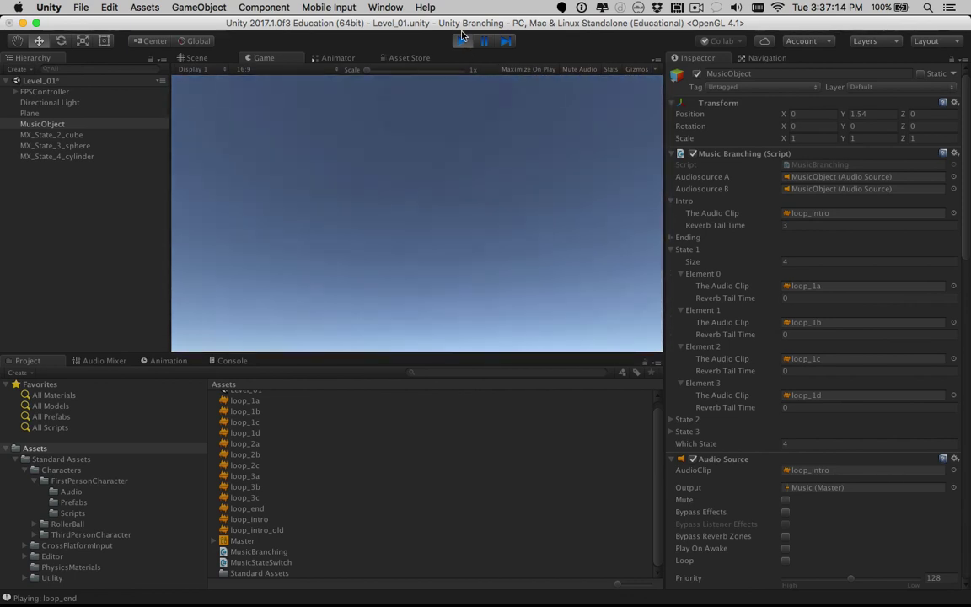
Stop the play-test, reset the Intro Reverb Tail Time to 0, and save Level_01.
{"action": "left_click", "coordinate": [463, 42]}
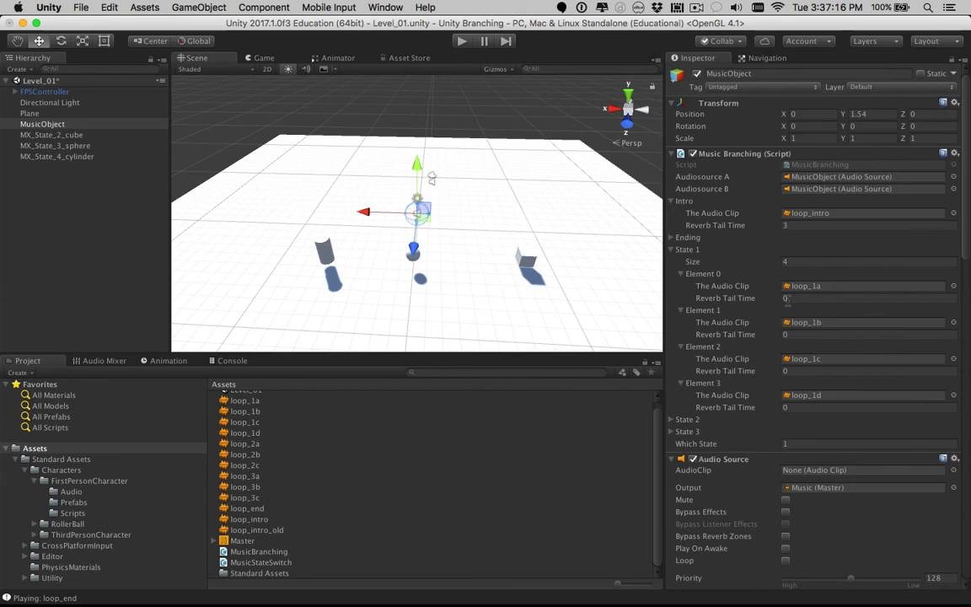
{"action": "left_click", "coordinate": [791, 225]}
{"action": "type", "text": "0"}
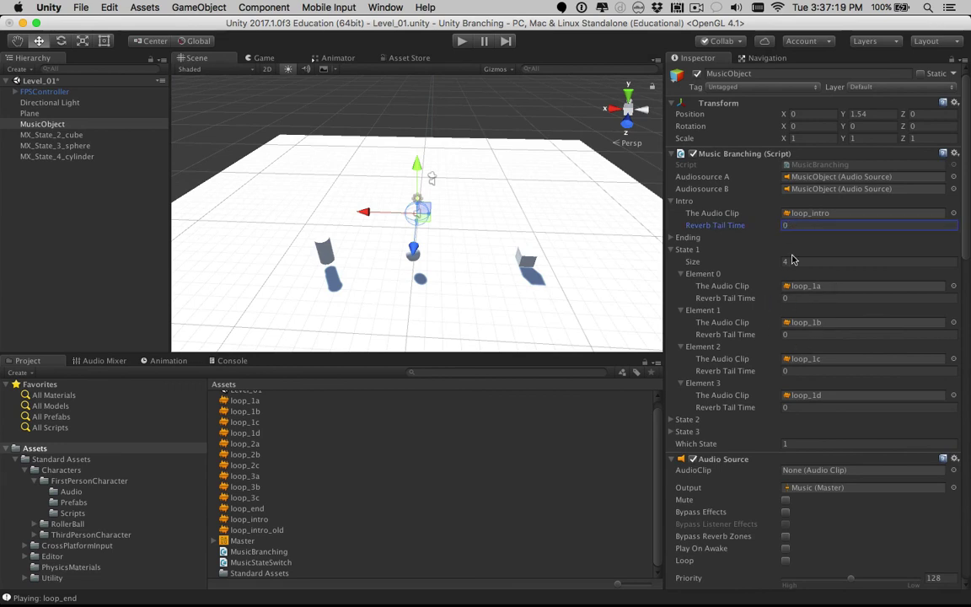
{"action": "key", "text": "super+s"}
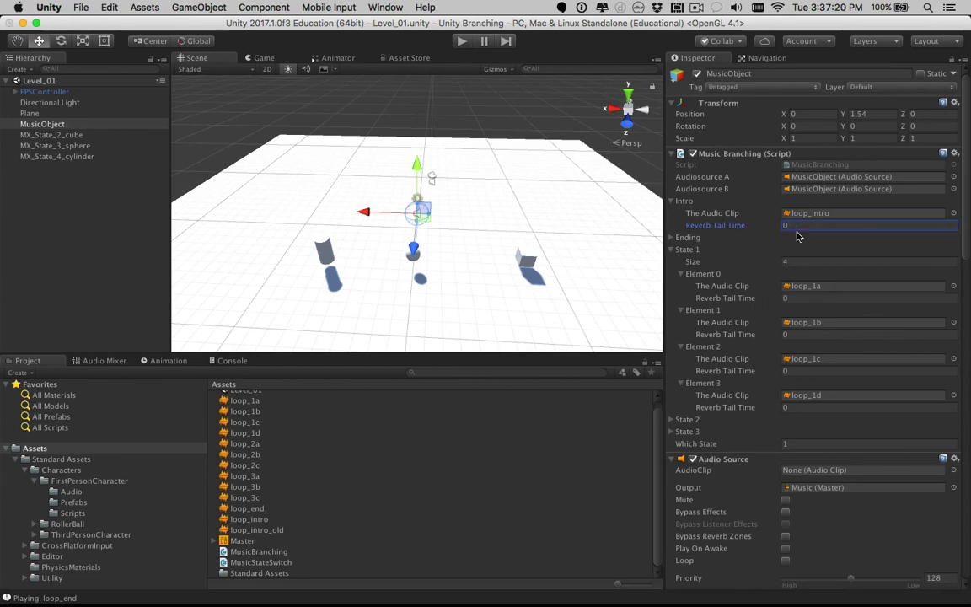